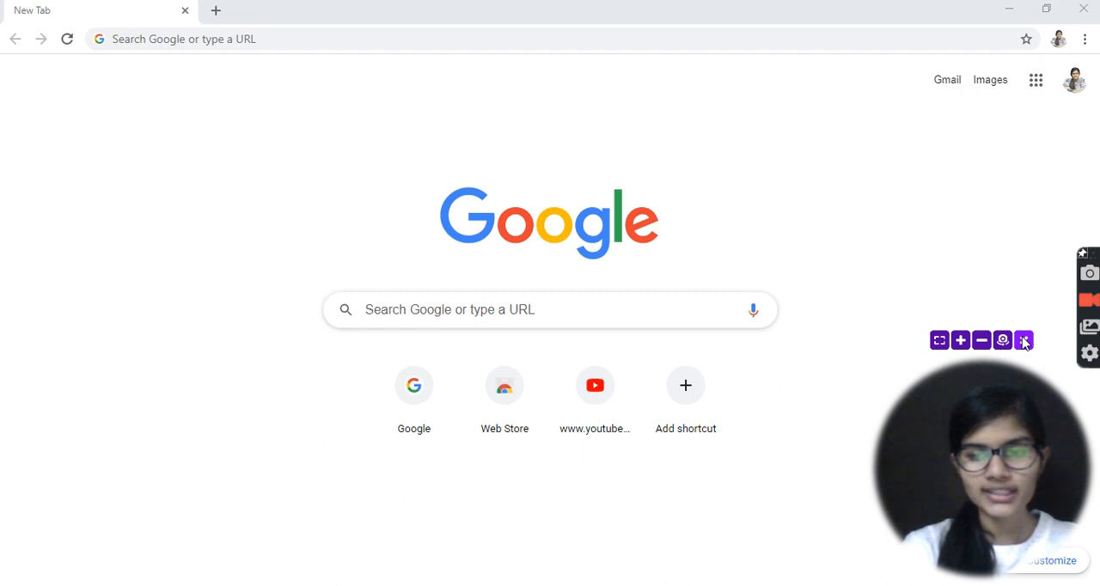
left_click(1024, 341)
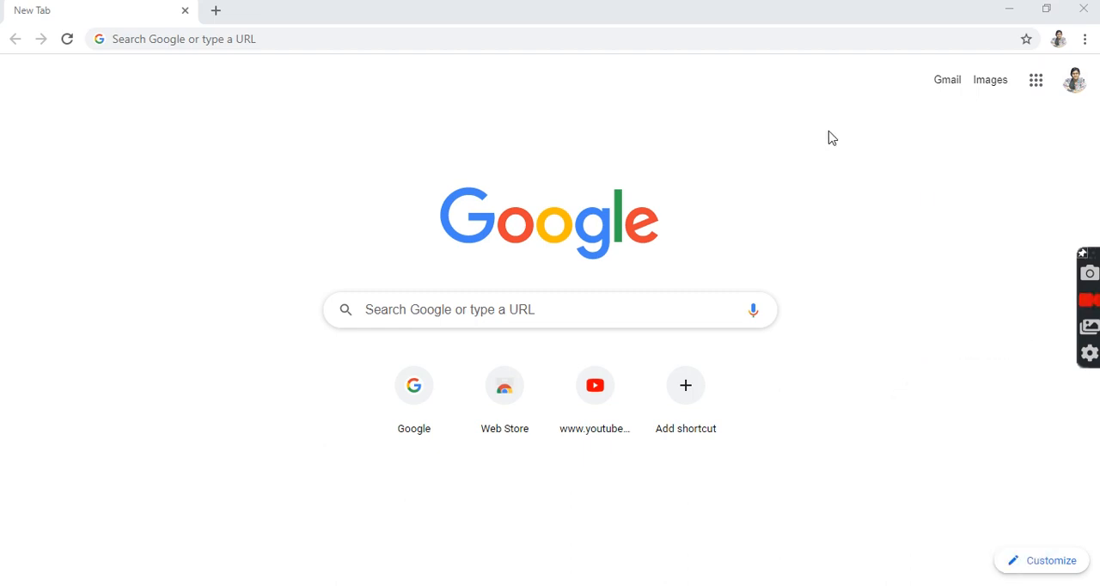
Search Google for "python download for windows 10 64 bit".
left_click(550, 37)
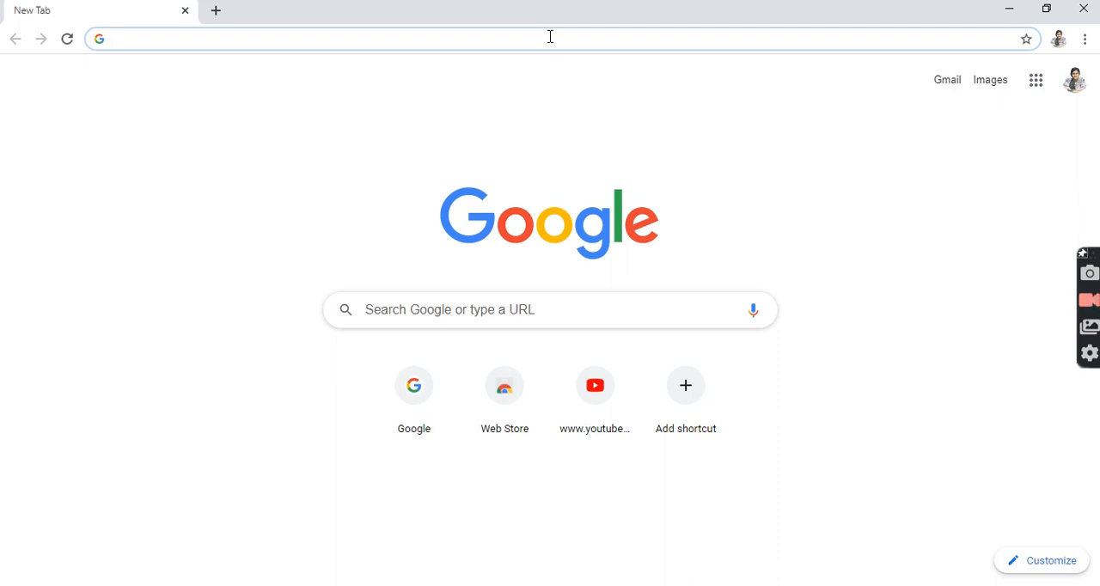
type("o")
key("BackSpace")
type("python down")
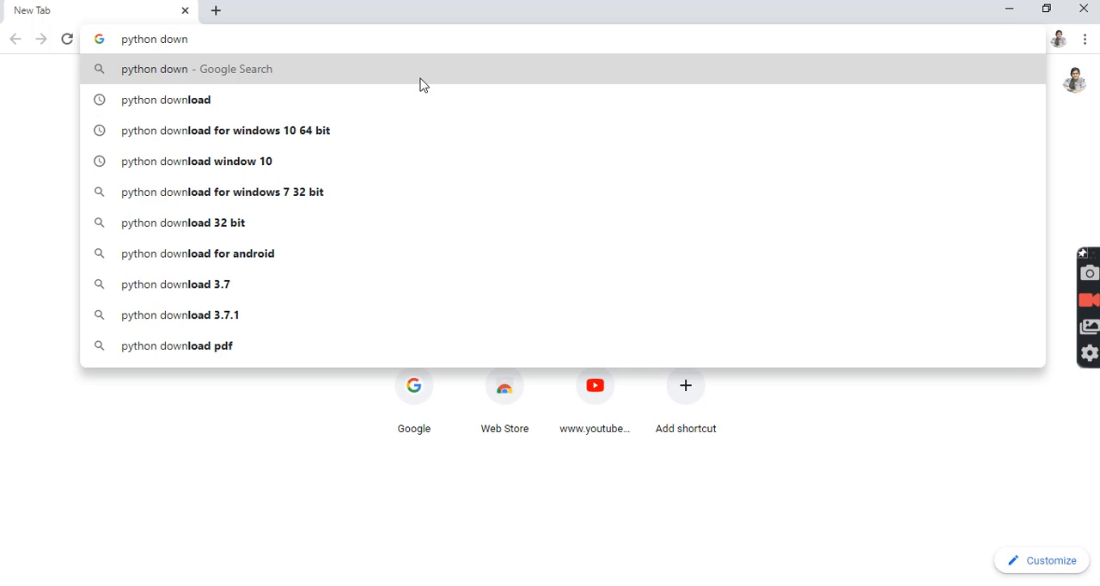
left_click(342, 132)
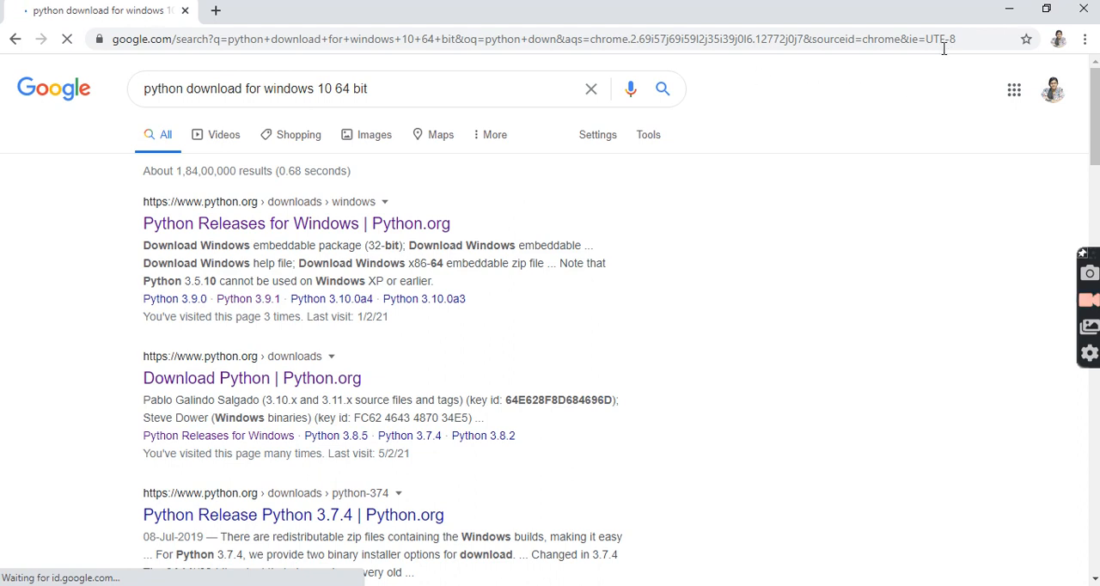
Enlarge the search results page to 150% zoom.
left_click(1085, 39)
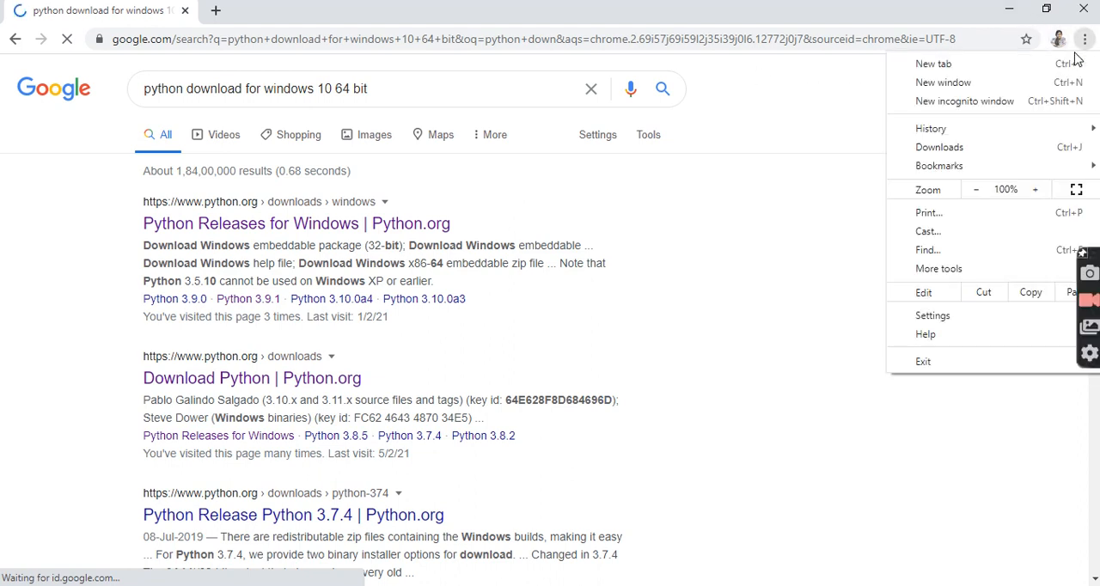
left_click(1035, 190)
left_click(1035, 190)
left_click(1035, 190)
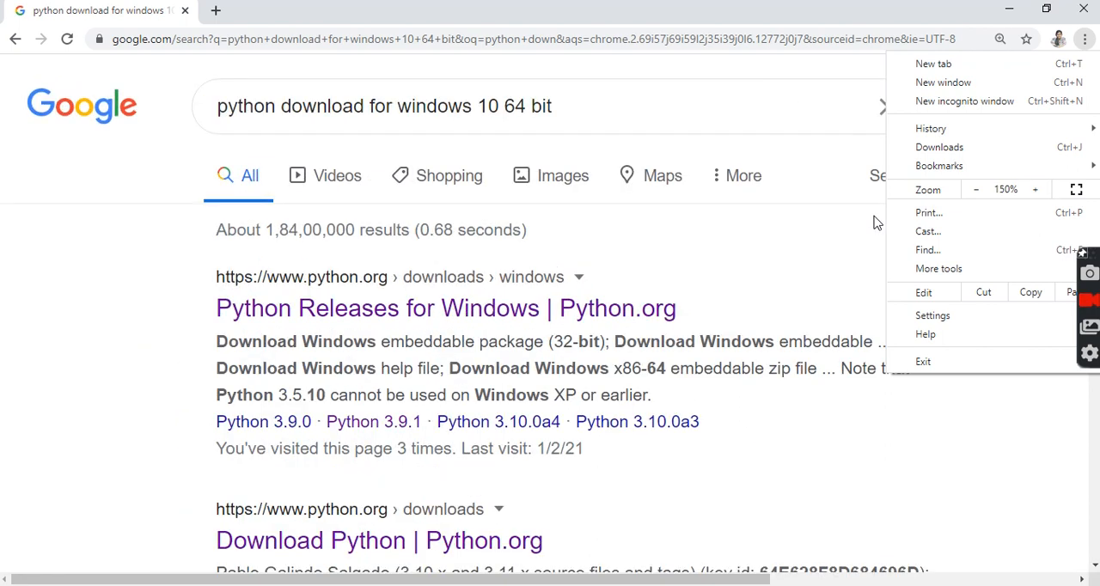
left_click(819, 251)
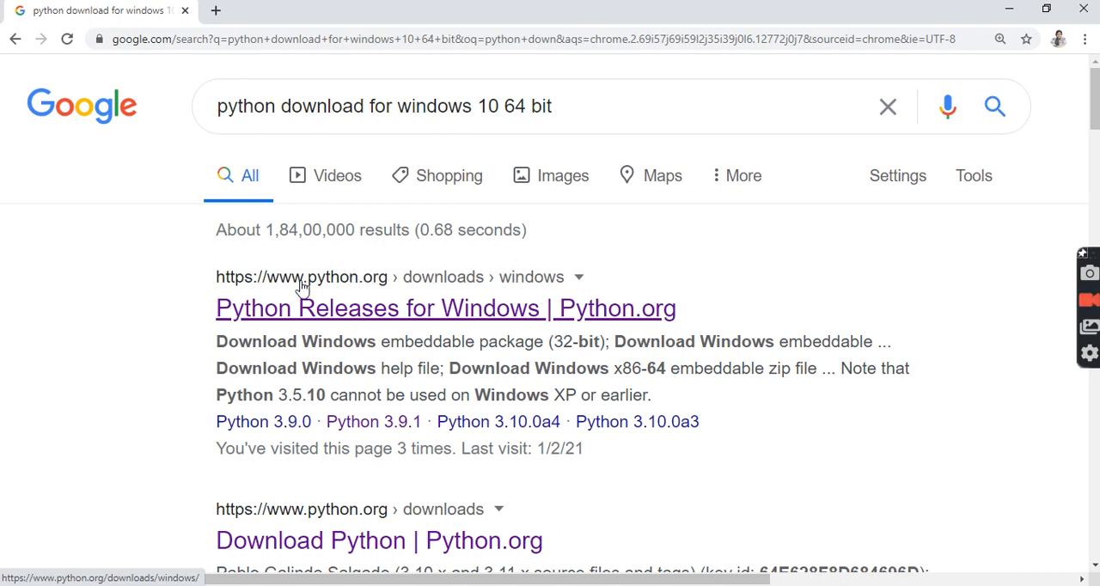
Open the Python Releases for Windows result on python.org and download the Python 3.9.1 installer.
left_click(372, 310)
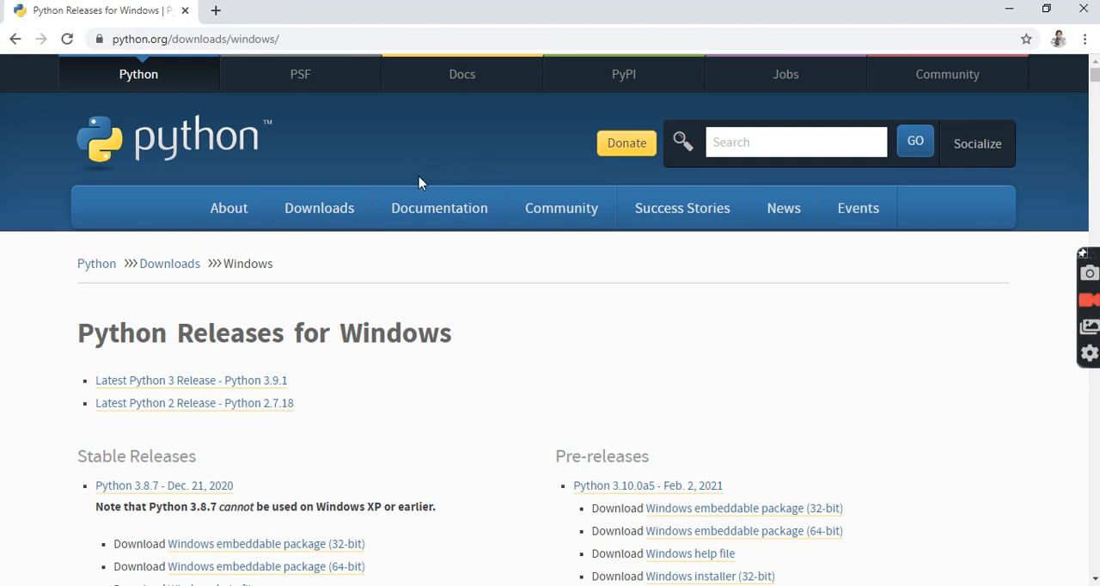
mouse_move(342, 216)
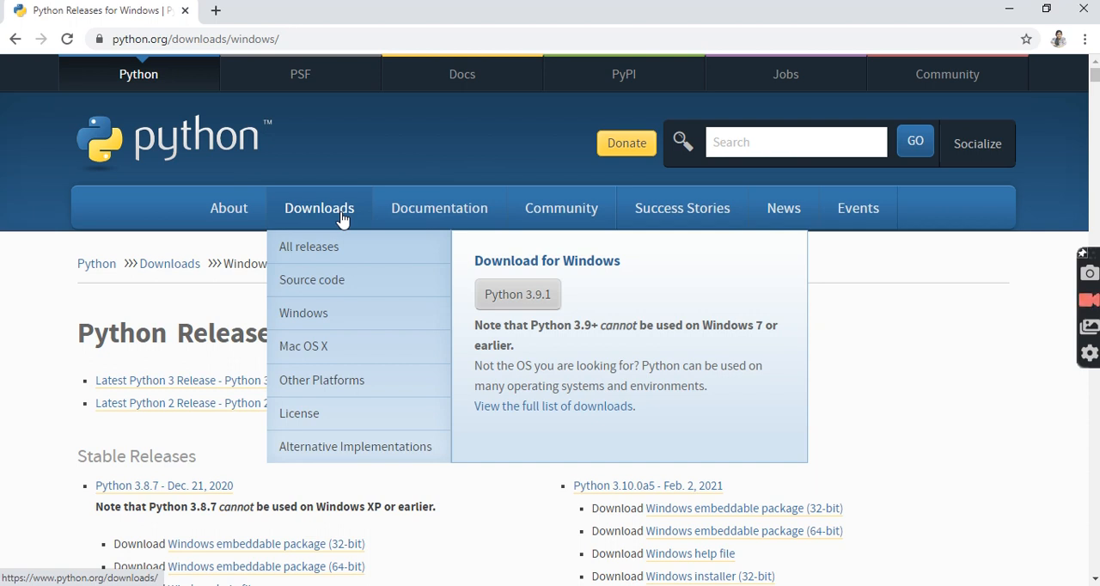
left_click(511, 306)
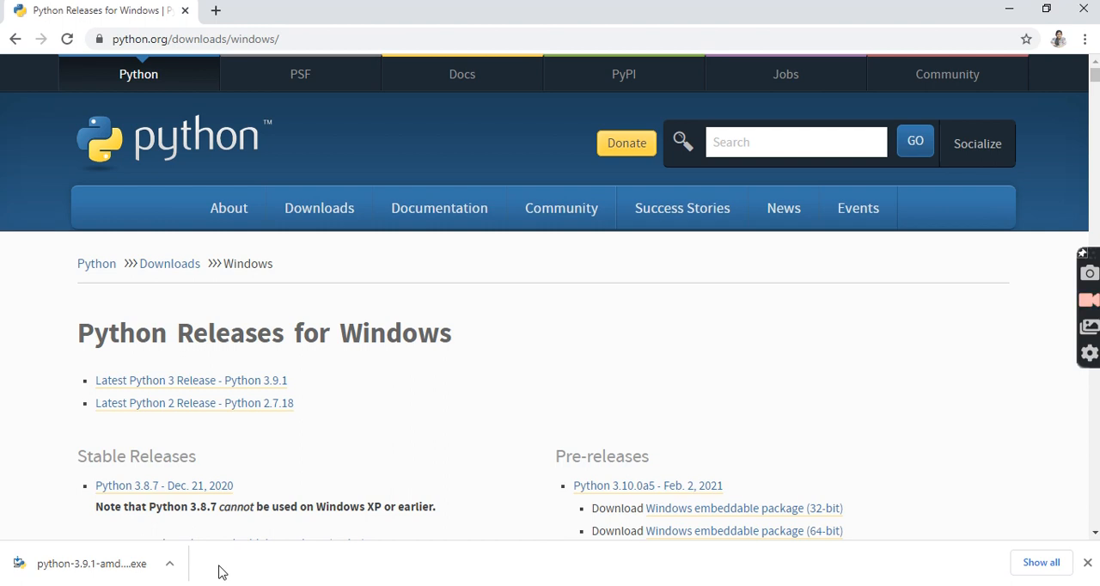
Show the downloaded Python installer in its folder and run python-3.9.1-amd64 (1), allowing it past the security warning.
left_click(170, 567)
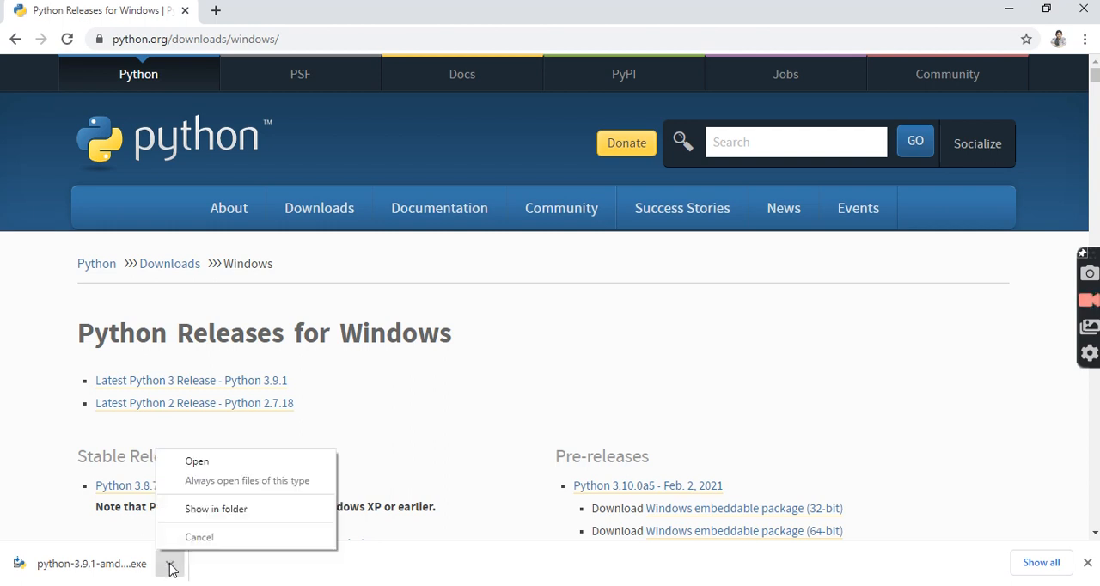
left_click(202, 514)
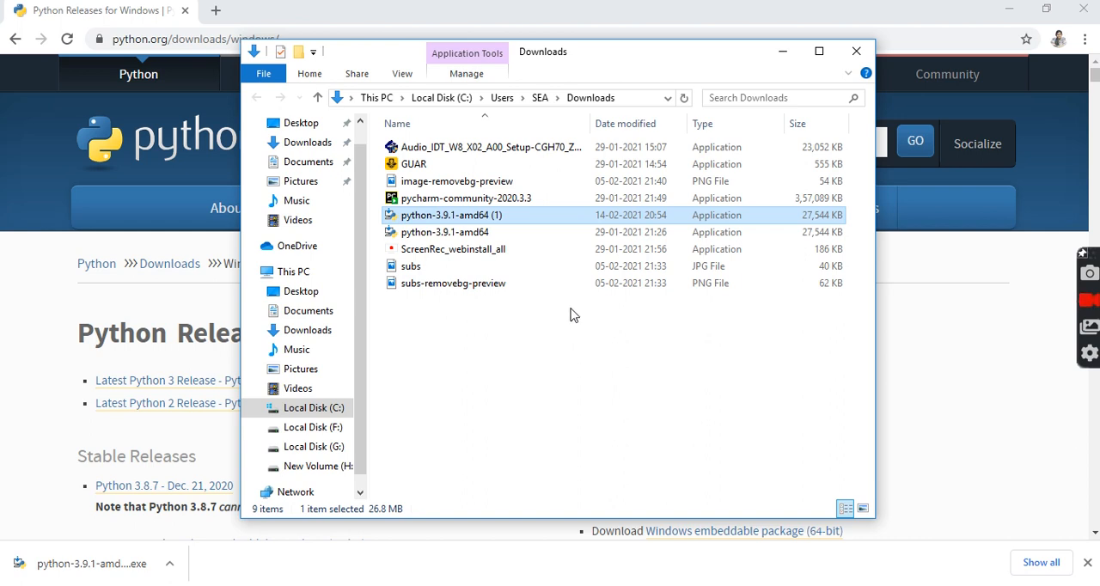
right_click(573, 218)
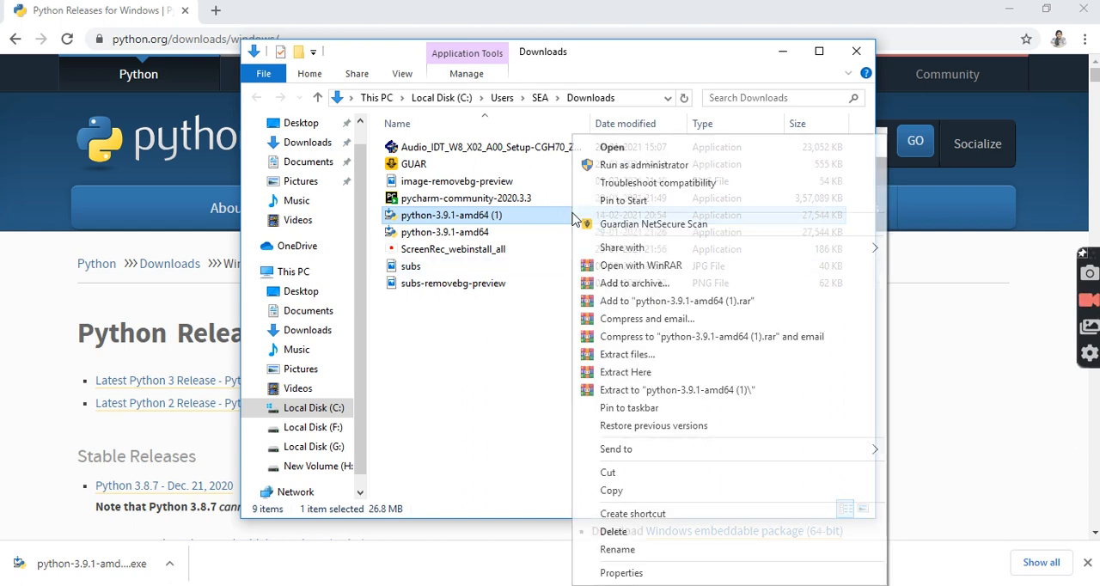
left_click(557, 307)
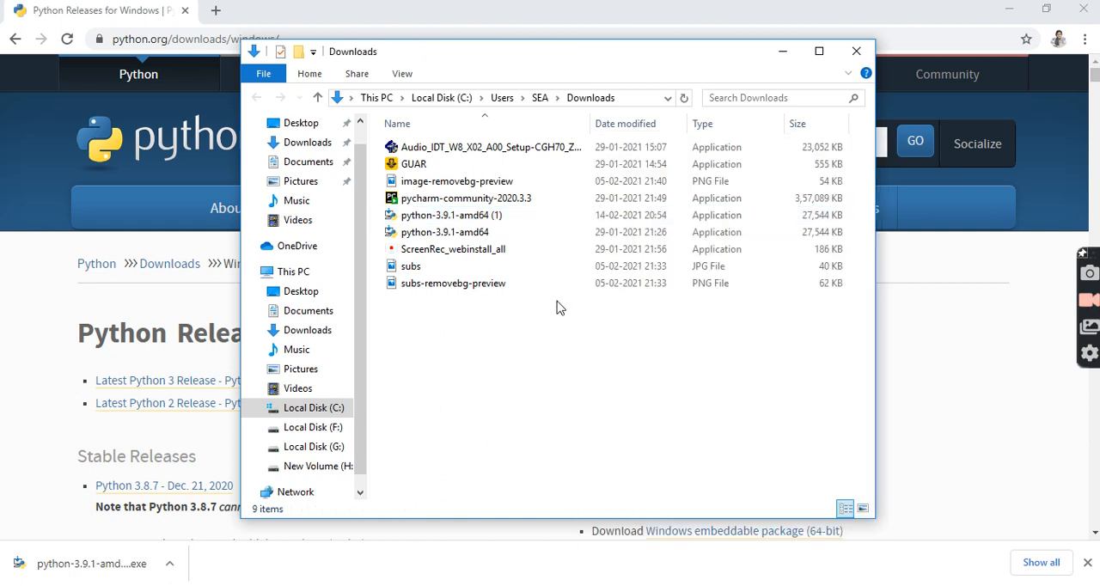
left_click(555, 220)
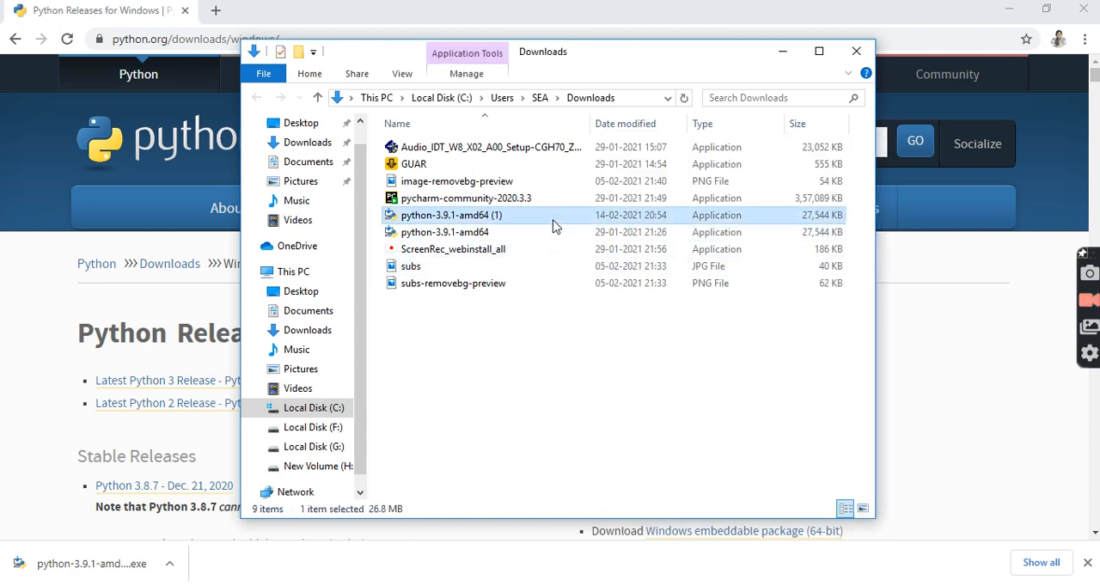
right_click(556, 226)
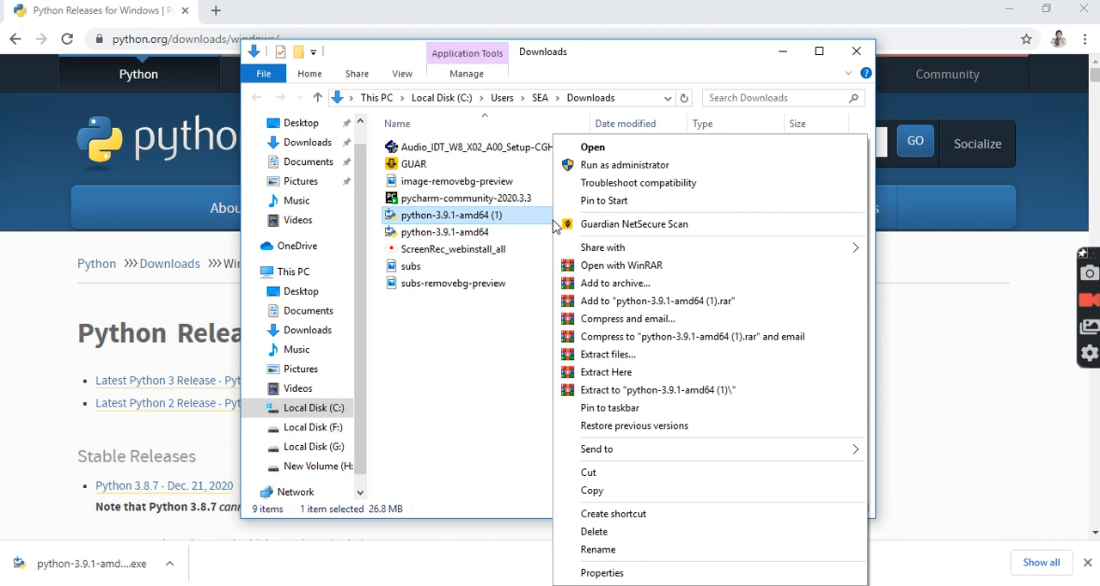
left_click(592, 149)
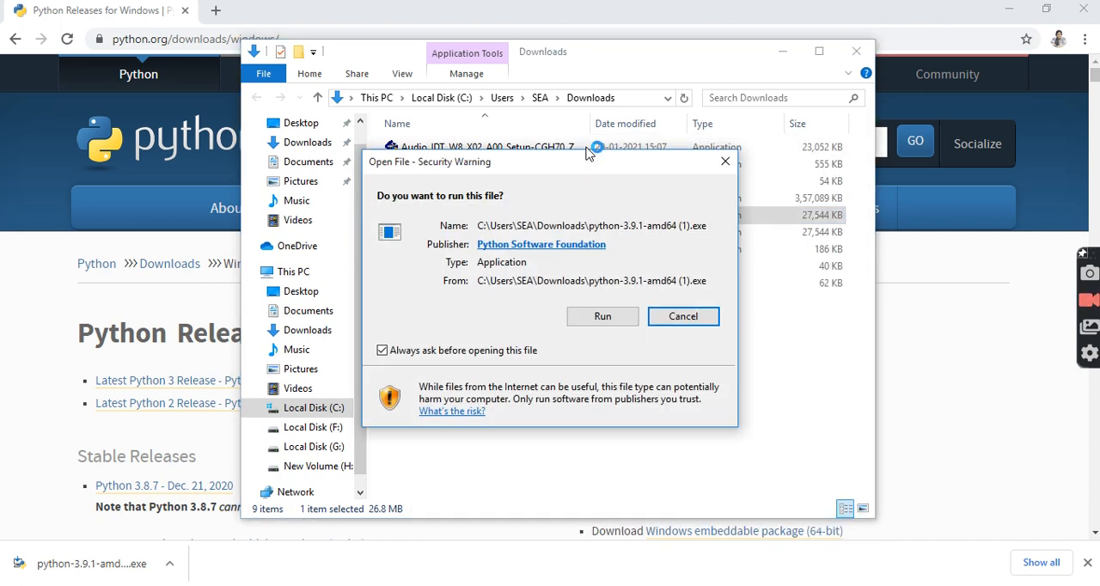
left_click(595, 318)
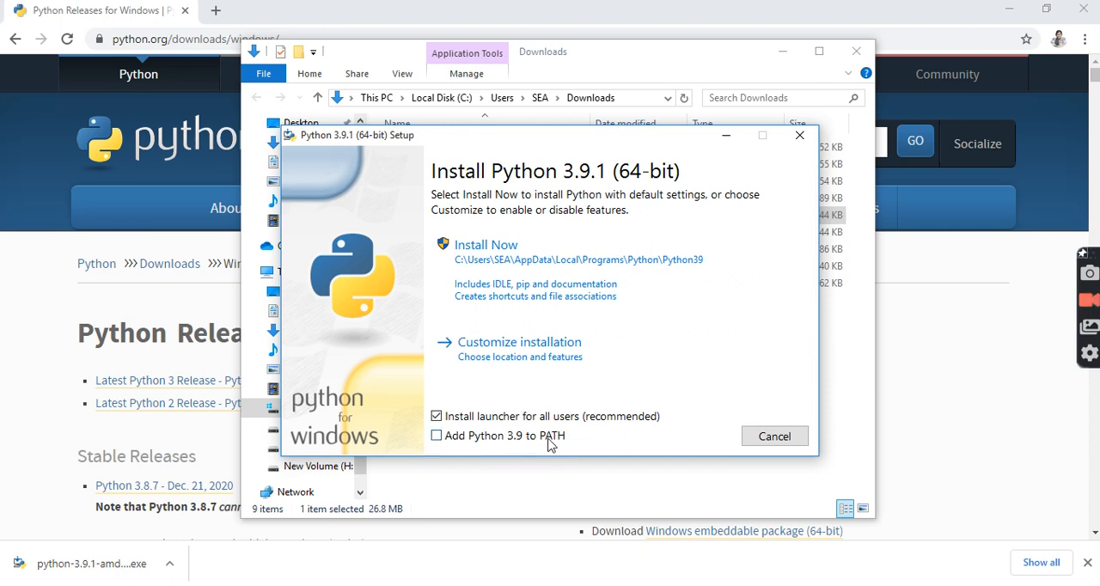
Install Python 3.9.1 with default settings and Python 3.9 added to PATH, and minimize the setup and Downloads windows.
left_click(437, 437)
left_click(500, 283)
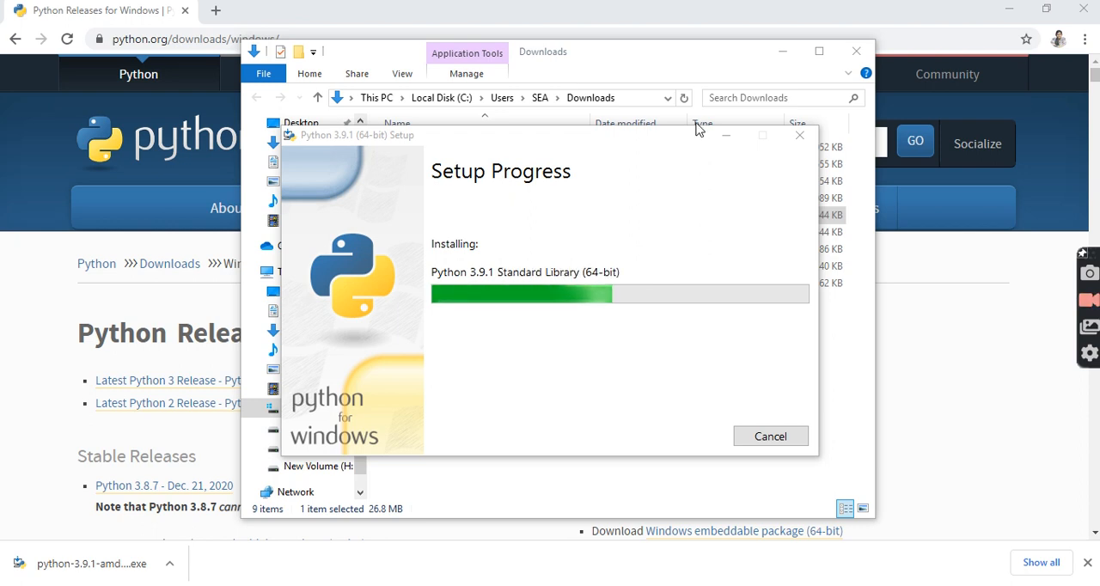
left_click(721, 138)
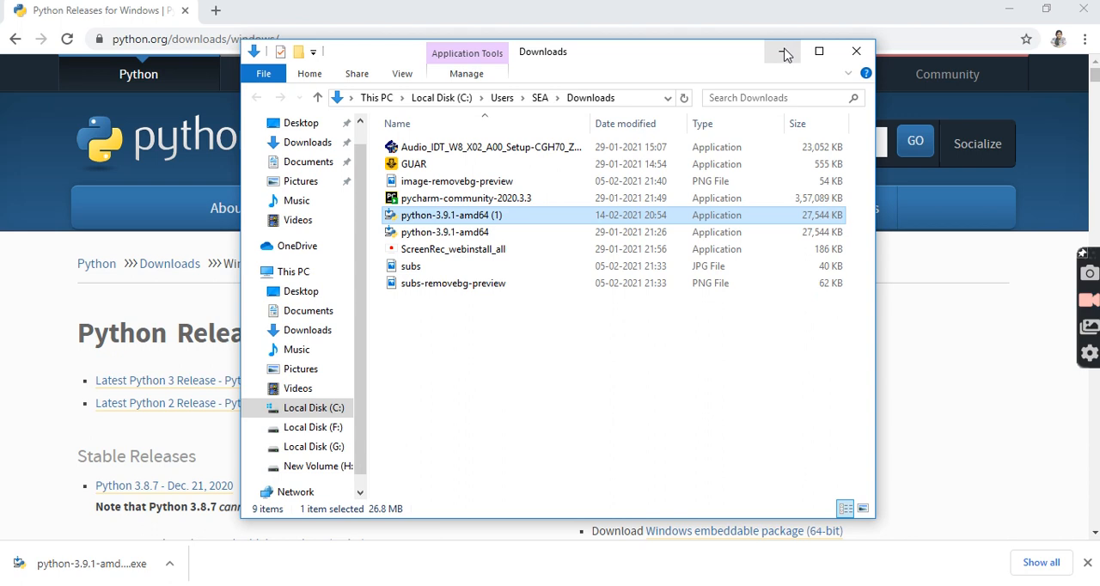
left_click(782, 51)
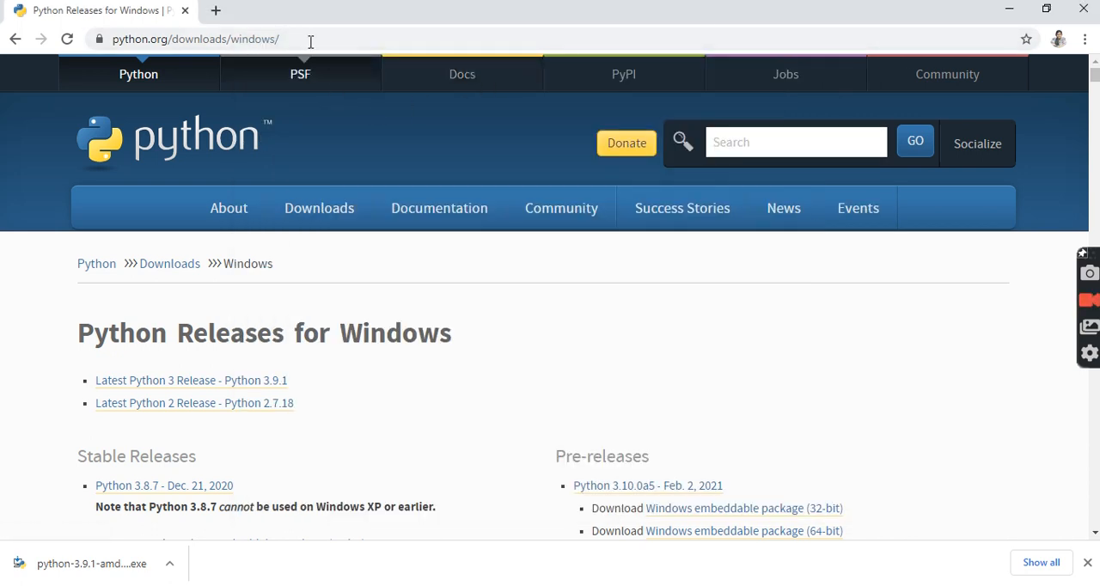
Search Google for "pycharm download" in a new browser tab.
left_click(217, 12)
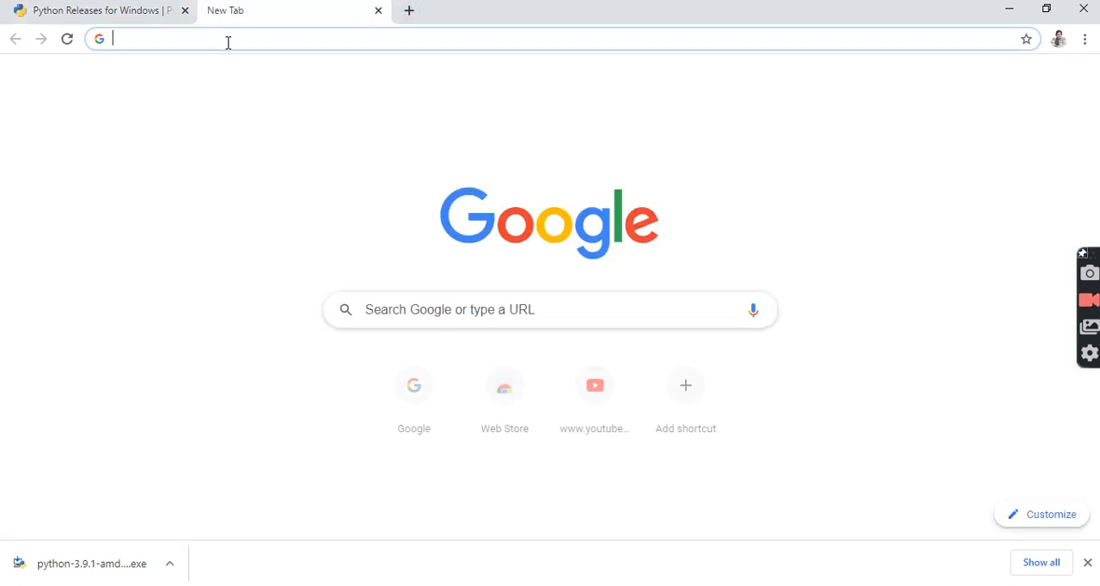
left_click(227, 43)
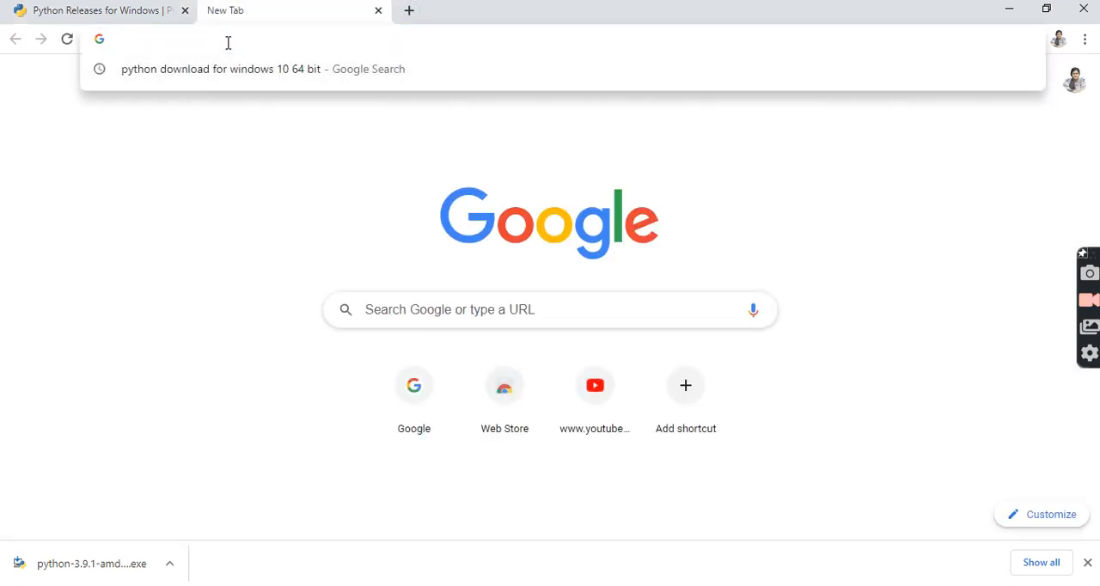
type("pychr")
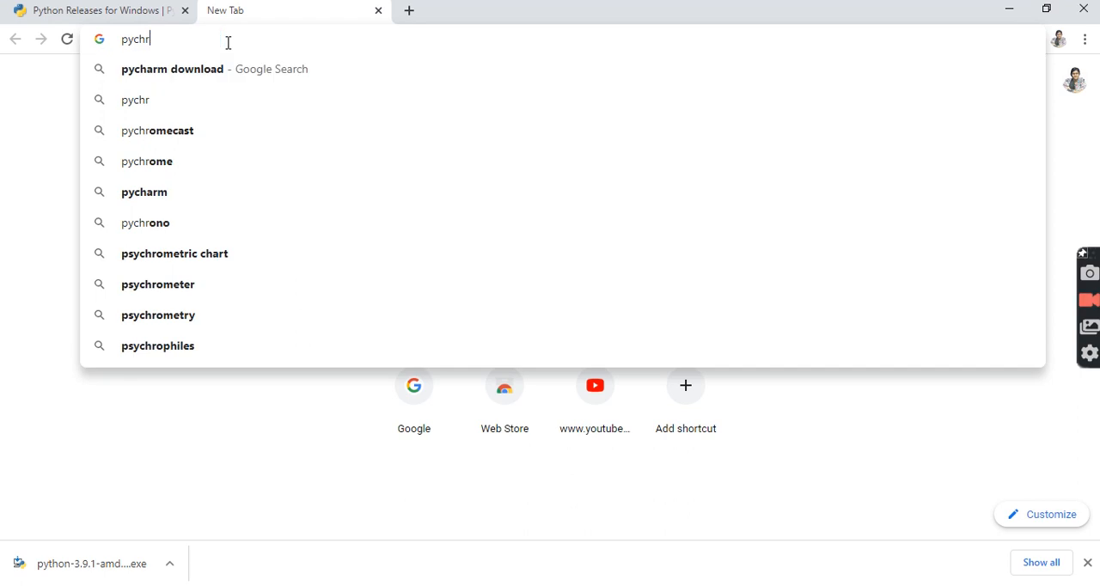
key("BackSpace")
type("arm download")
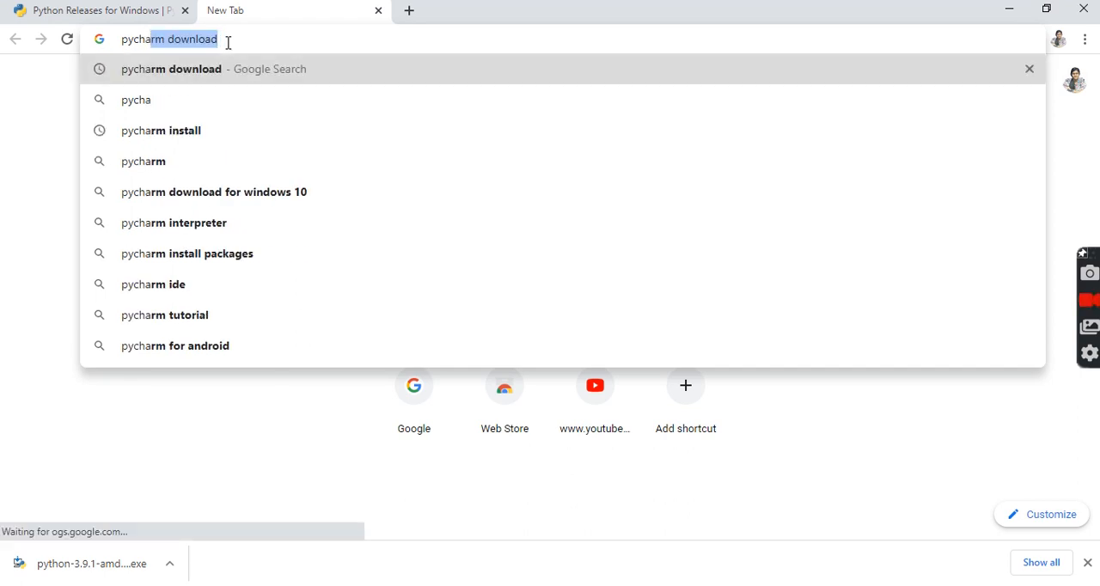
left_click(239, 74)
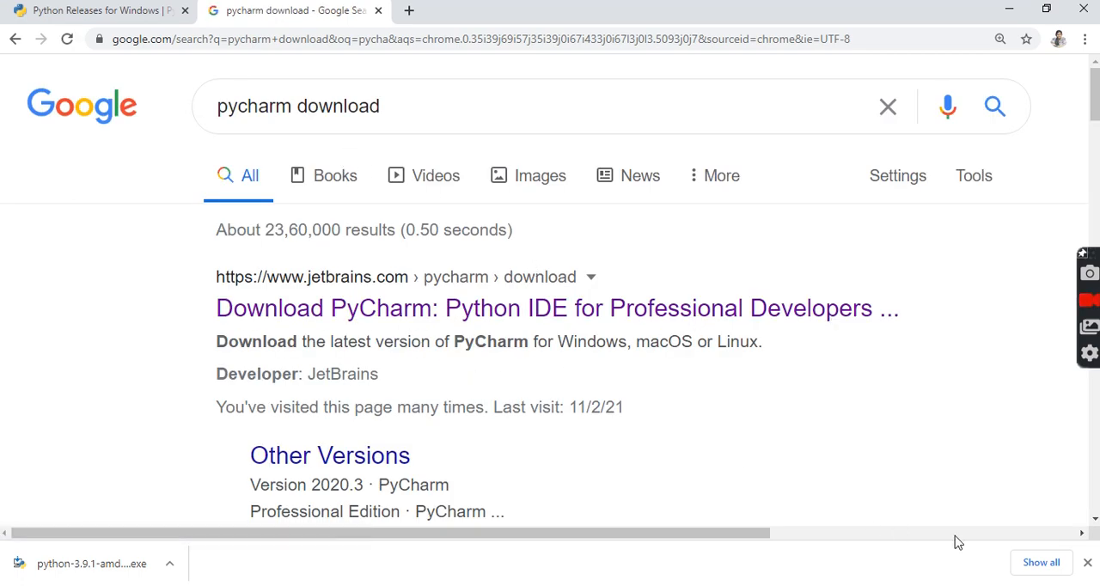
Open the JetBrains PyCharm download result and download the free Community edition for Windows.
left_click(1087, 562)
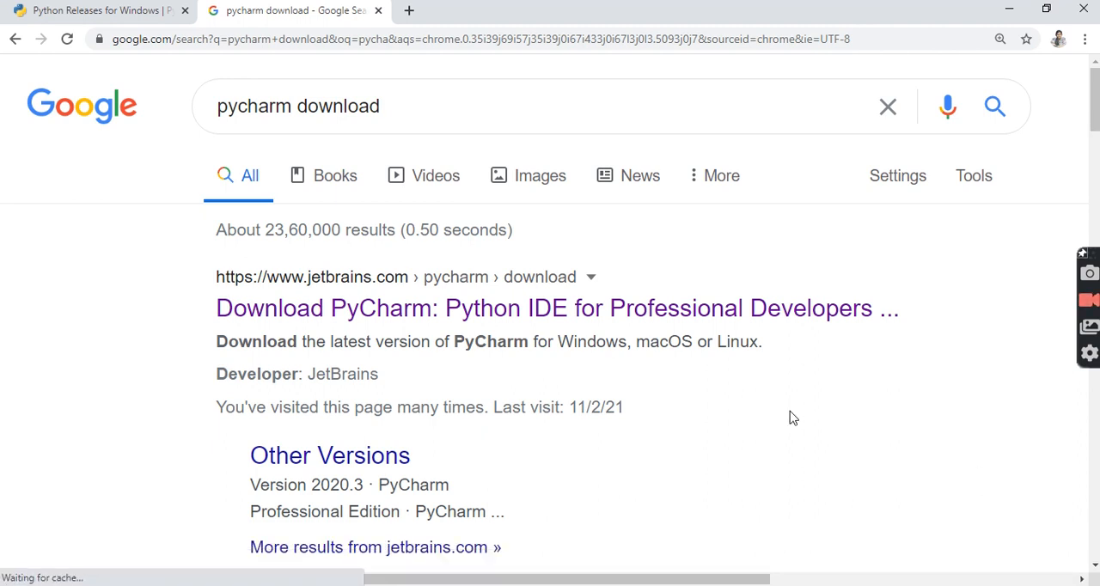
left_click(376, 310)
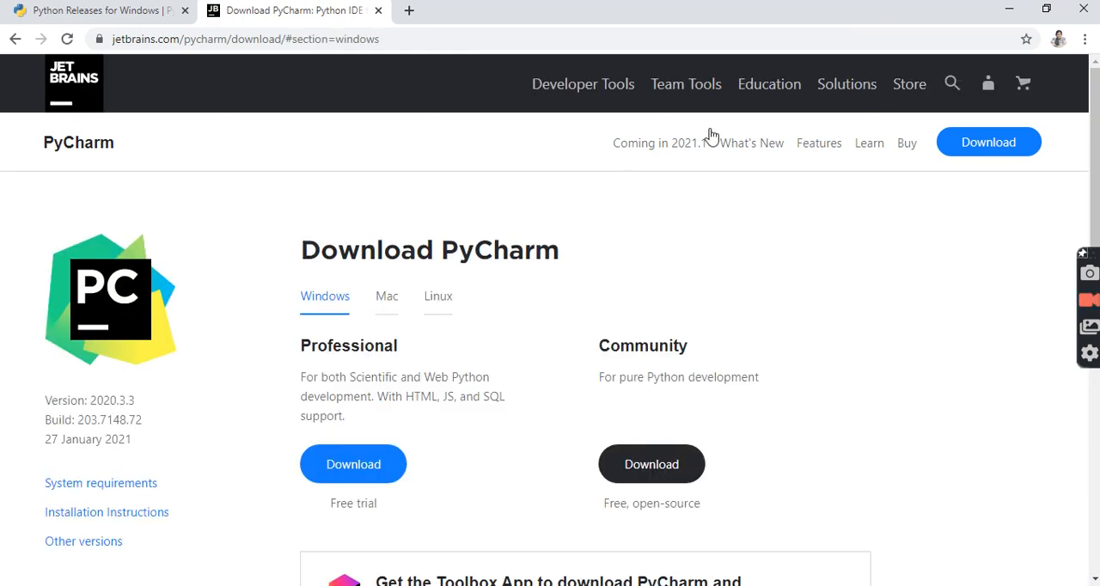
scroll(1057, 115, "down", 2)
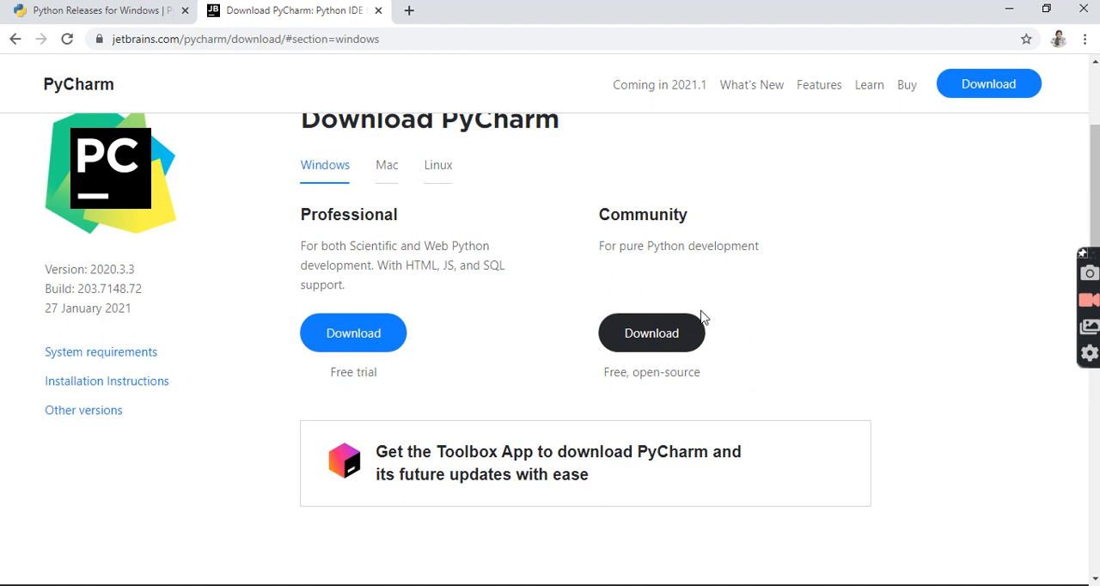
left_click(647, 341)
left_click(650, 336)
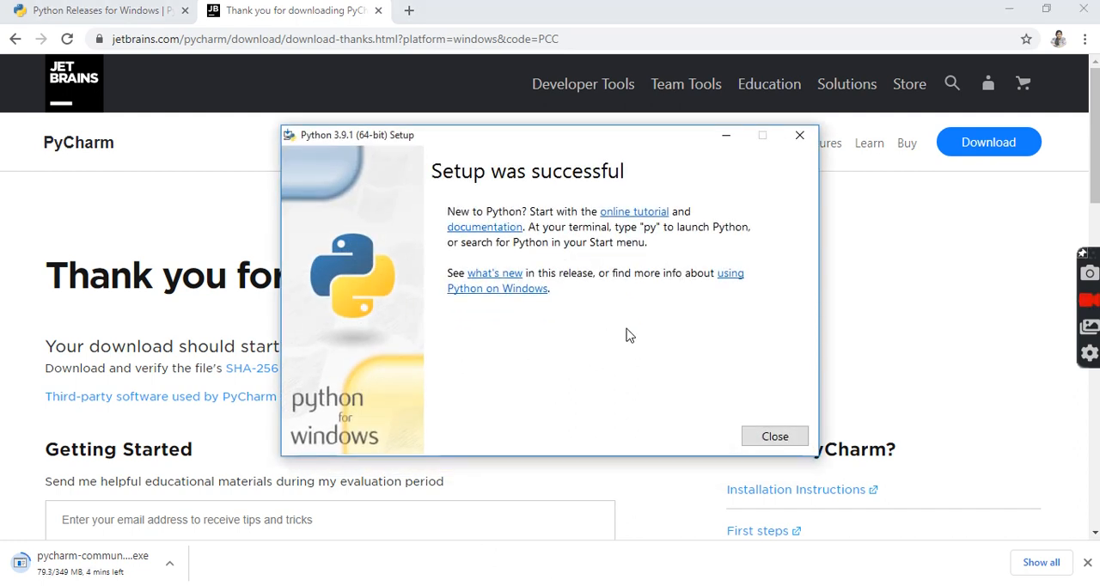
Close the finished Python setup and open the user's profile folder inside Users on Local Disk (C:).
left_click(761, 437)
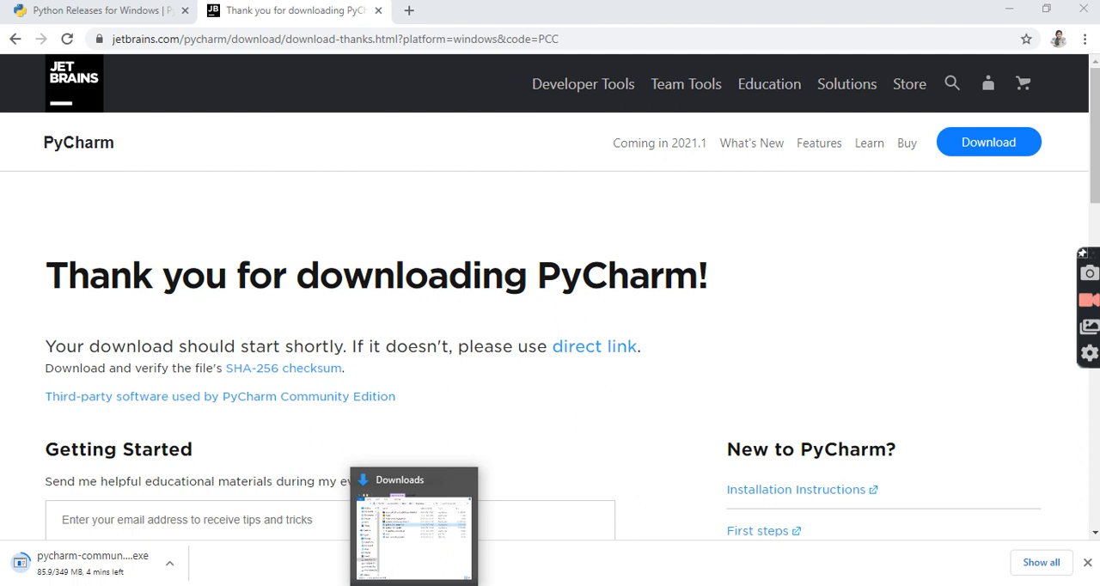
left_click(413, 585)
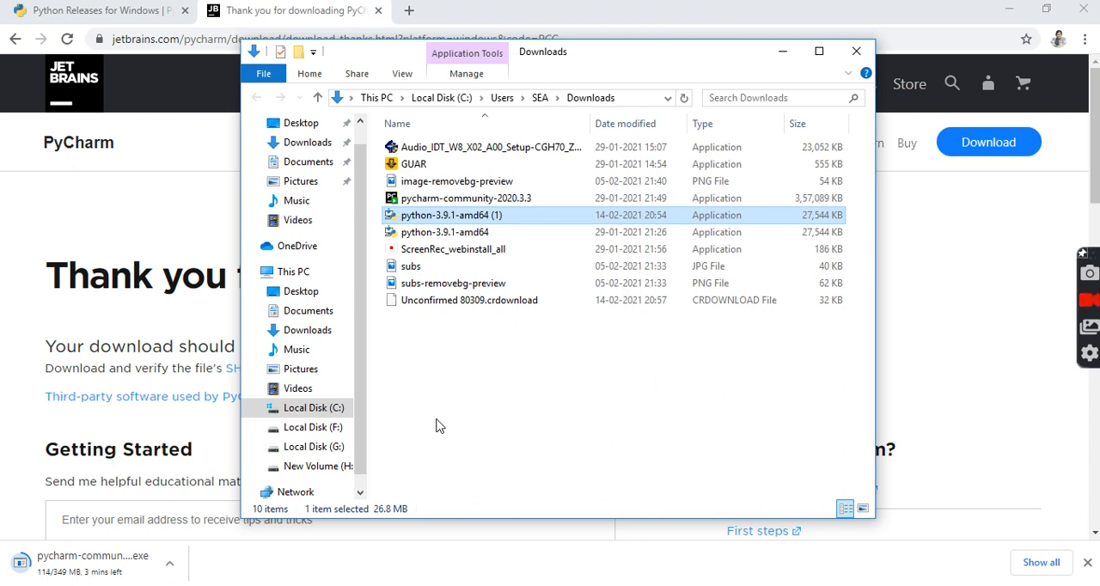
left_click(335, 407)
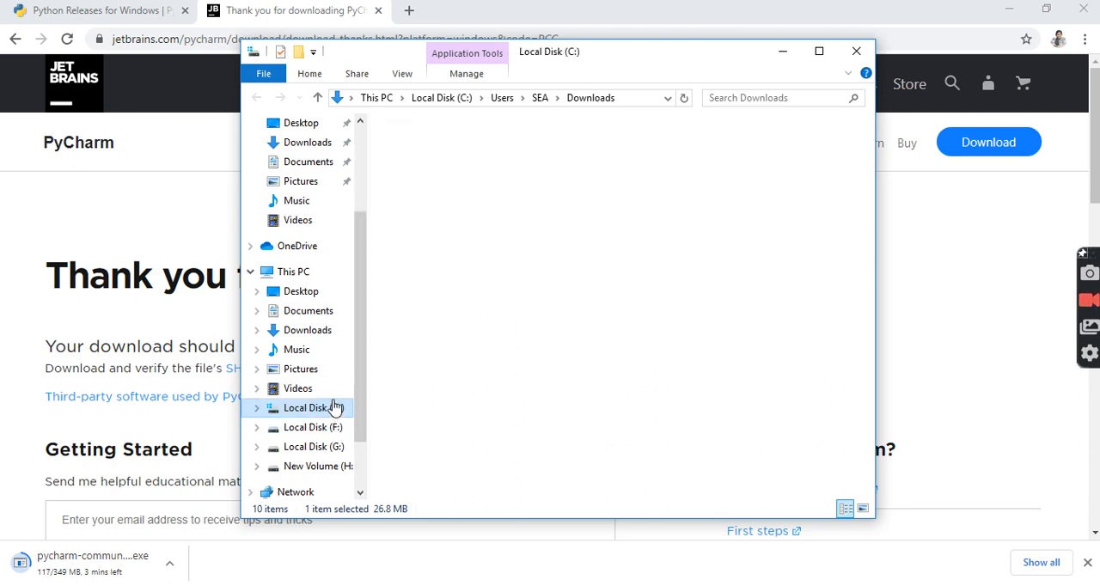
left_click(445, 271)
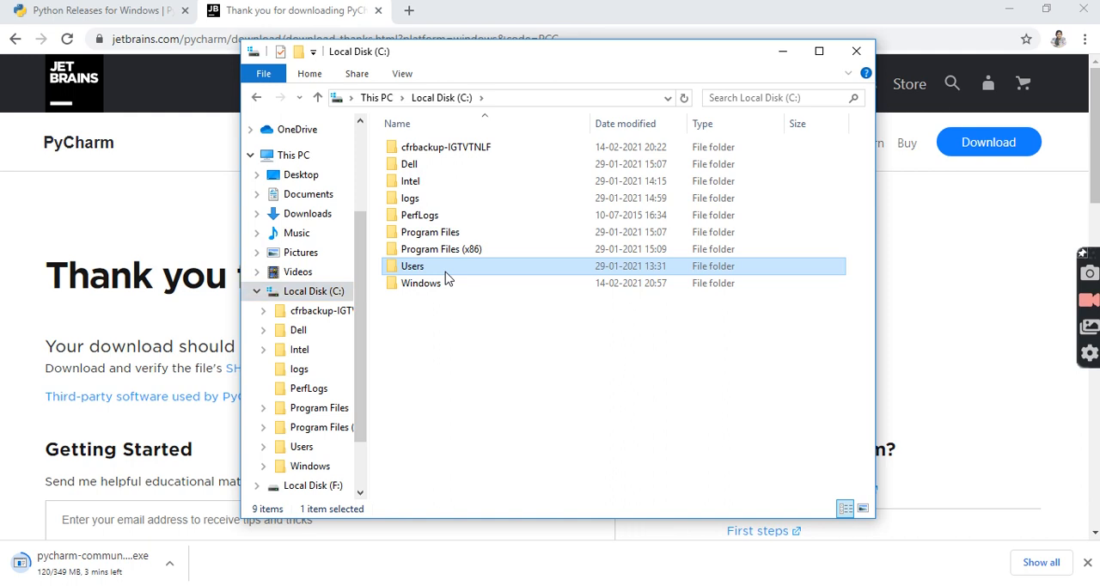
double_click(445, 274)
double_click(449, 170)
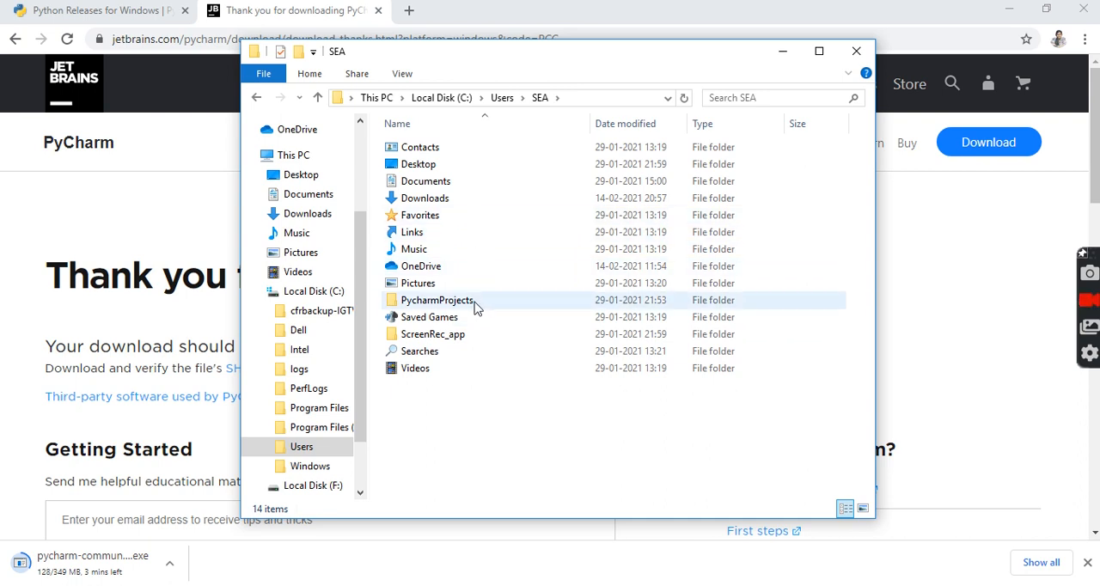
Create a folder named "Pycharm project and program" in the user's profile folder.
right_click(472, 410)
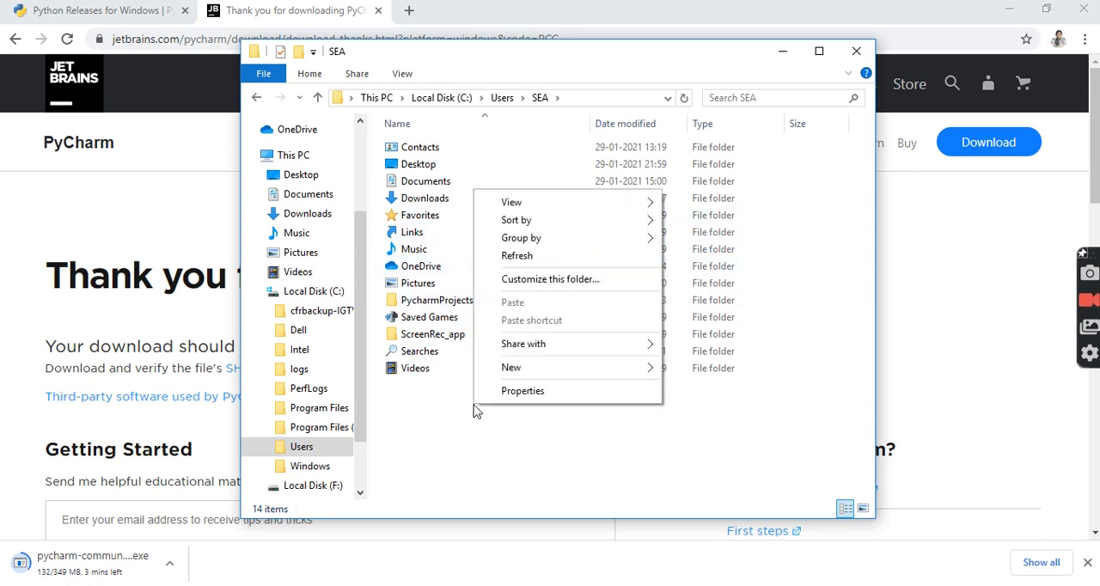
mouse_move(591, 374)
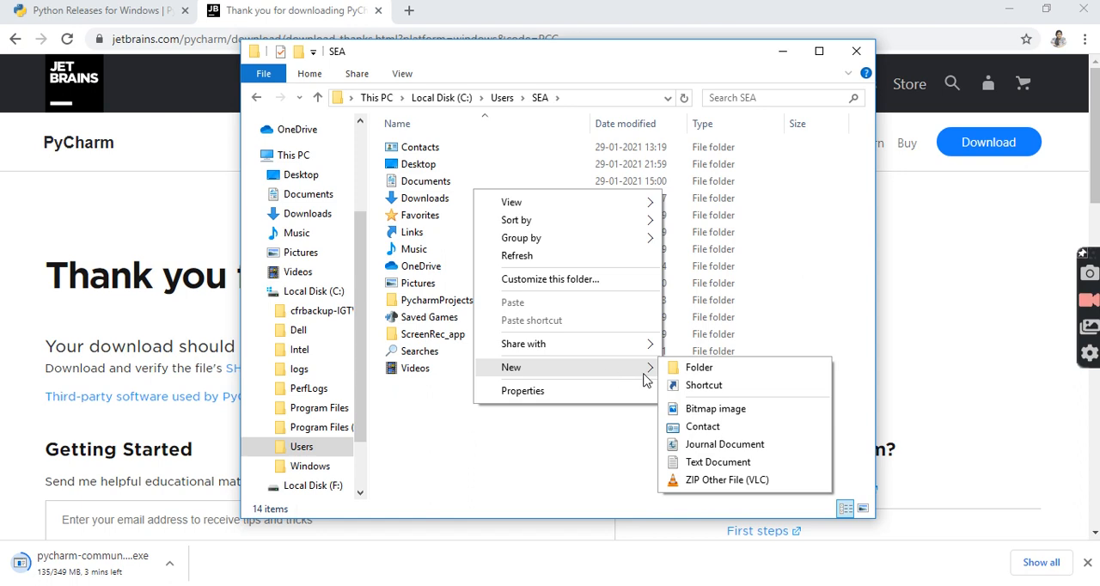
left_click(679, 368)
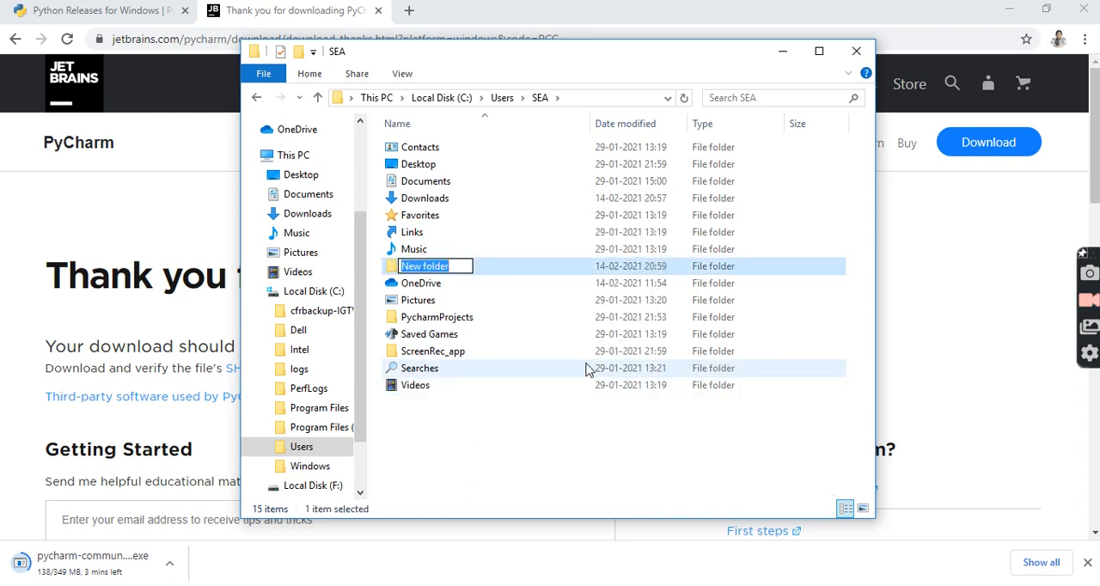
key("BackSpace")
type("Pycharm ")
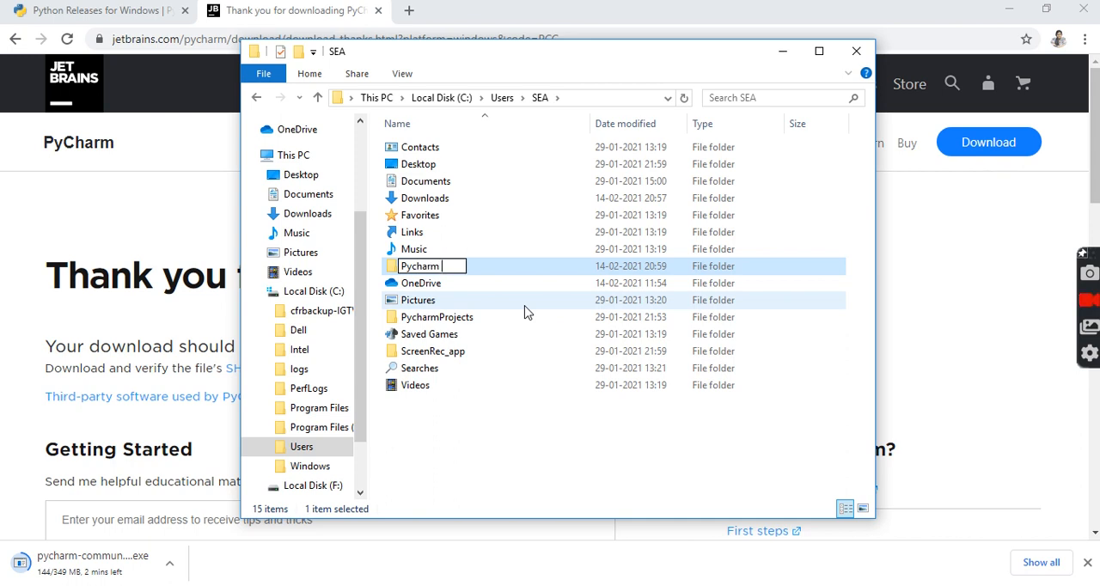
type("project and program")
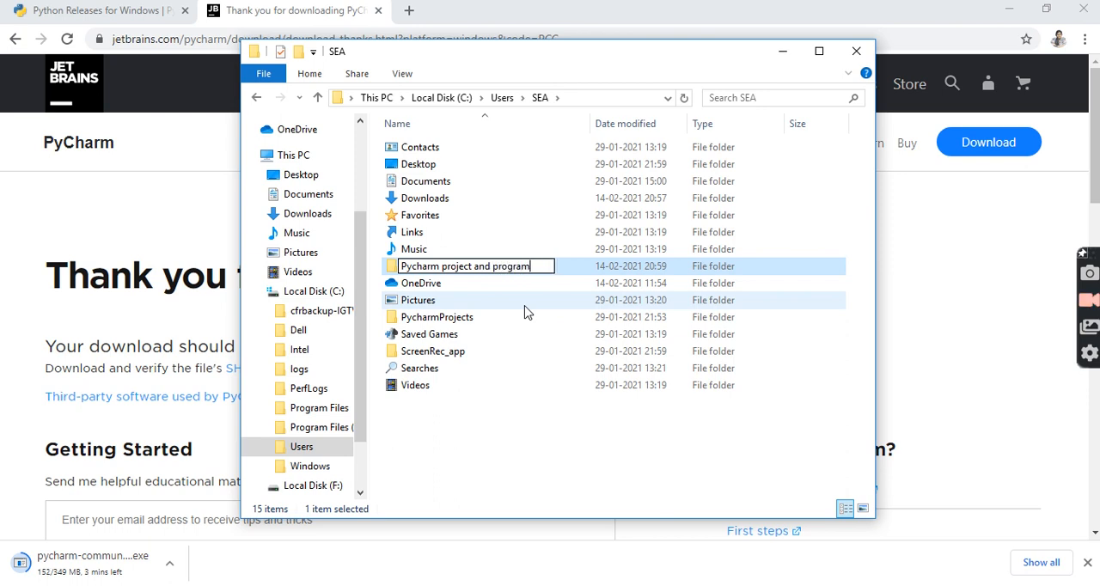
key("backslash")
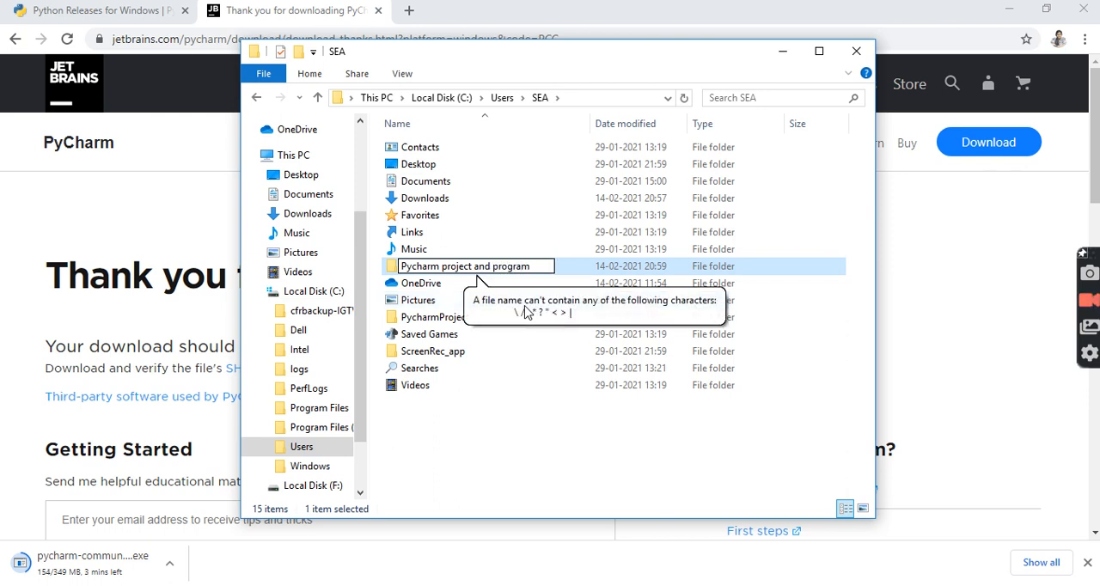
key("Return")
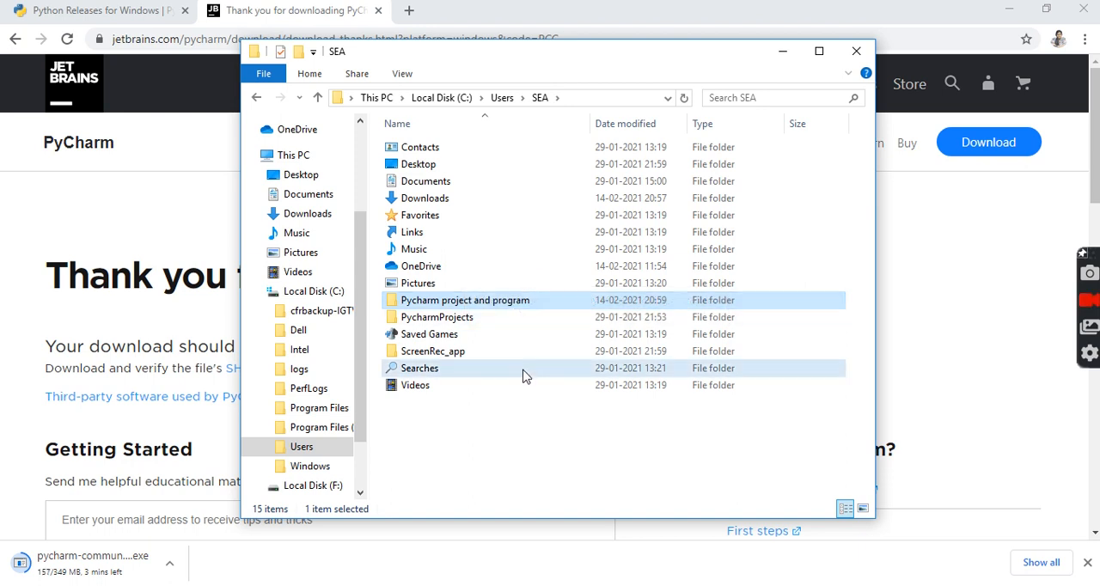
Delete the old PycharmProjects folder from the user's profile folder.
left_click(521, 370)
left_click(481, 322)
right_click(481, 319)
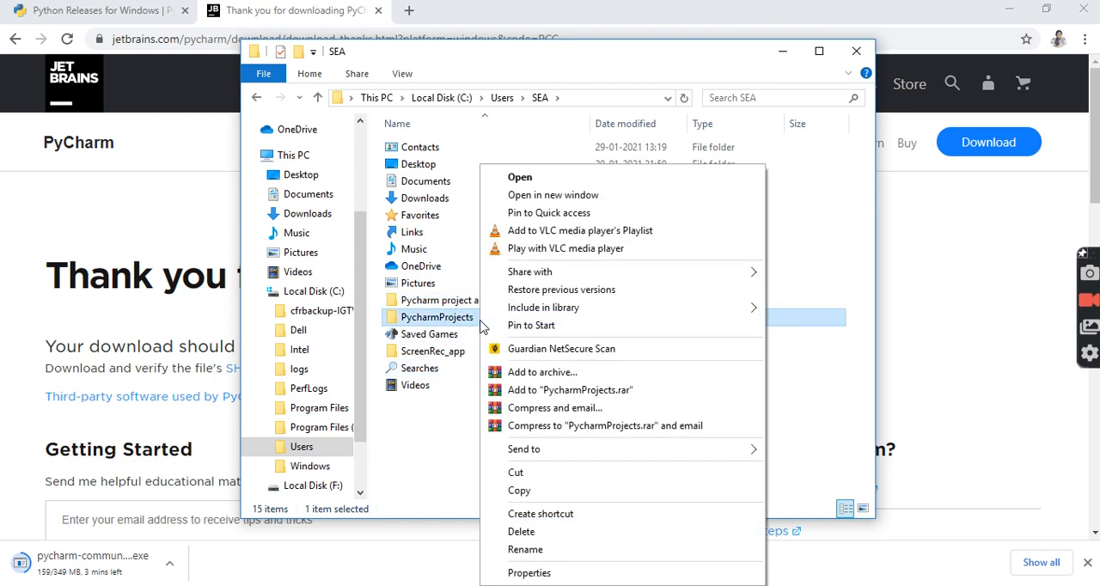
left_click(522, 531)
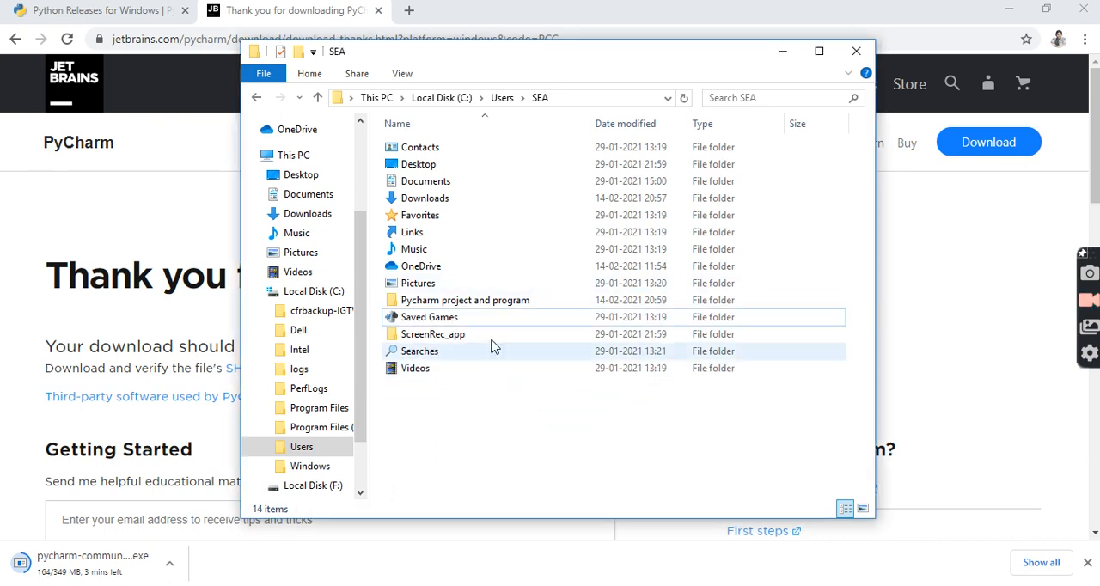
Look inside the "Pycharm project and program" folder and retrace its location from Local Disk (C:) through Users to the profile folder.
double_click(494, 308)
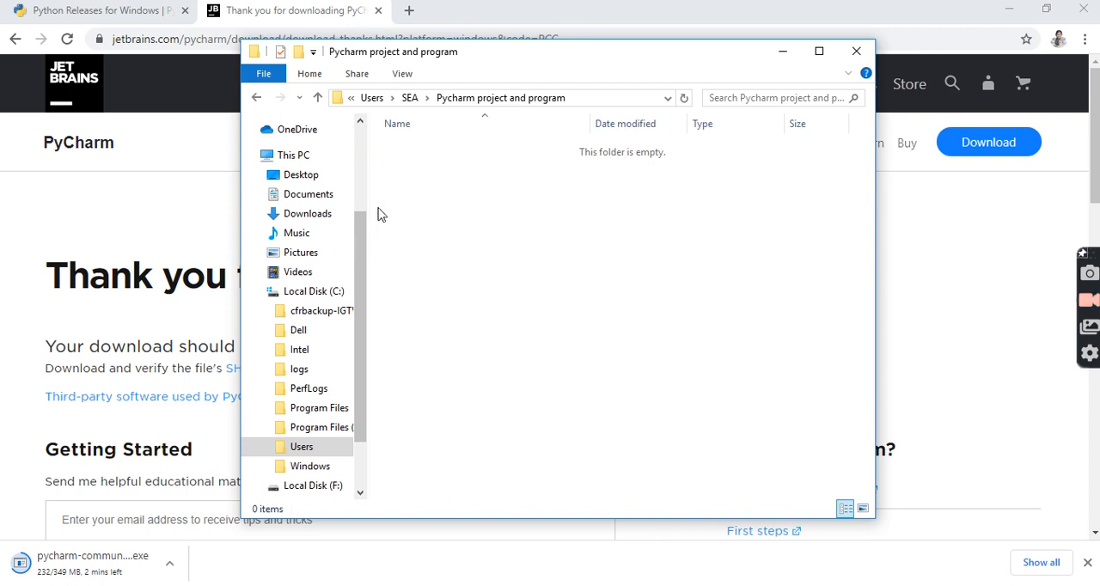
left_click_drag(359, 236, 360, 79)
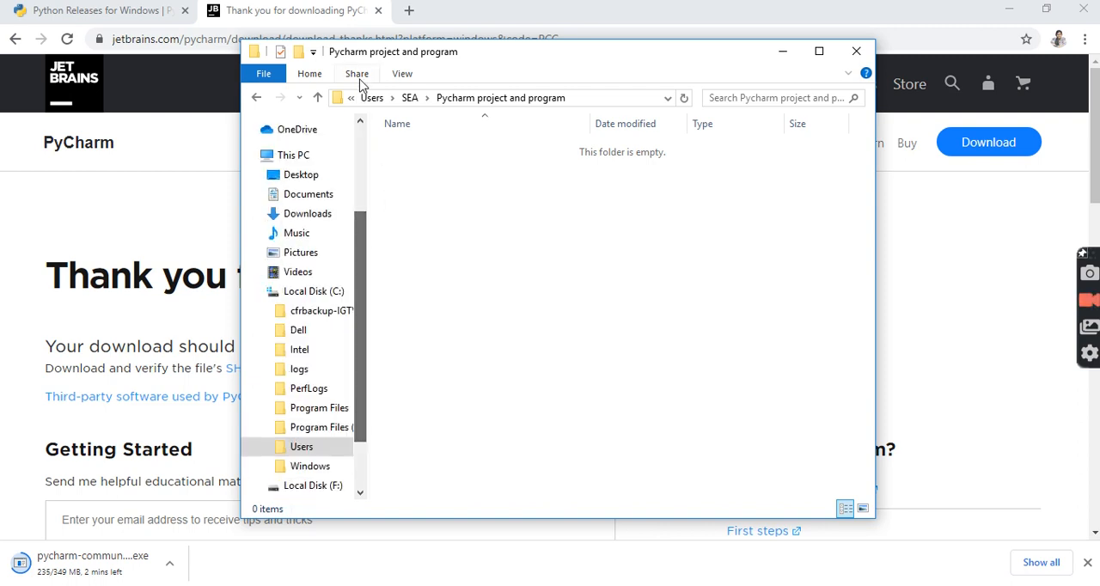
left_click_drag(359, 253, 359, 343)
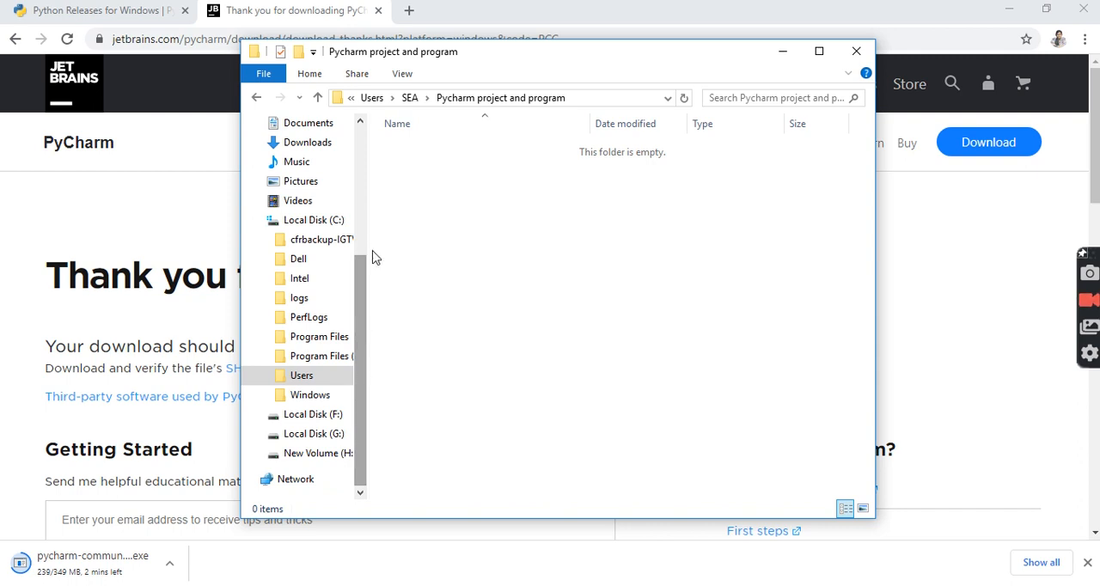
left_click(377, 100)
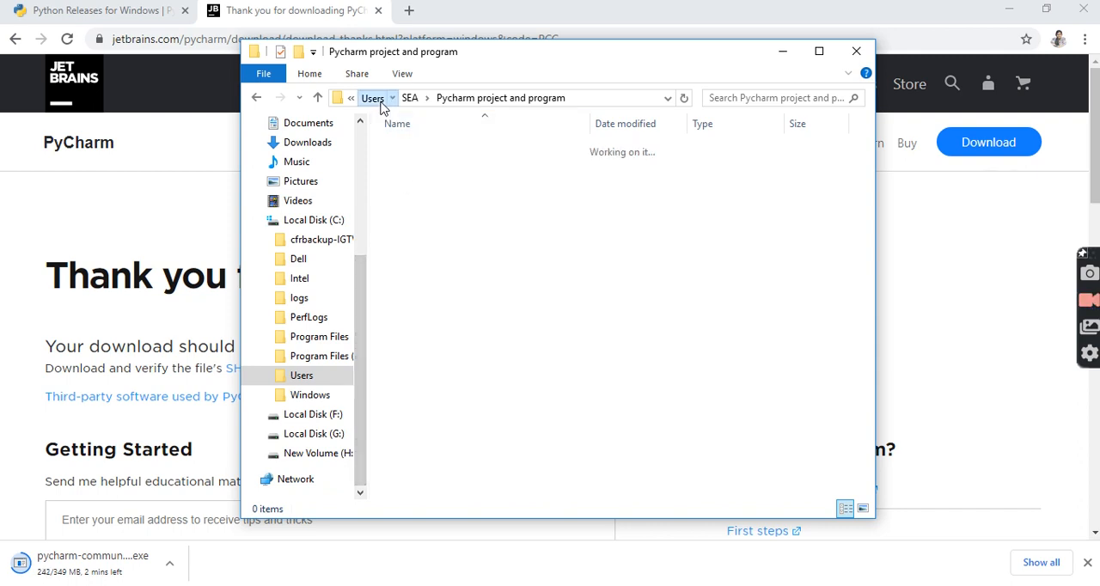
left_click(342, 221)
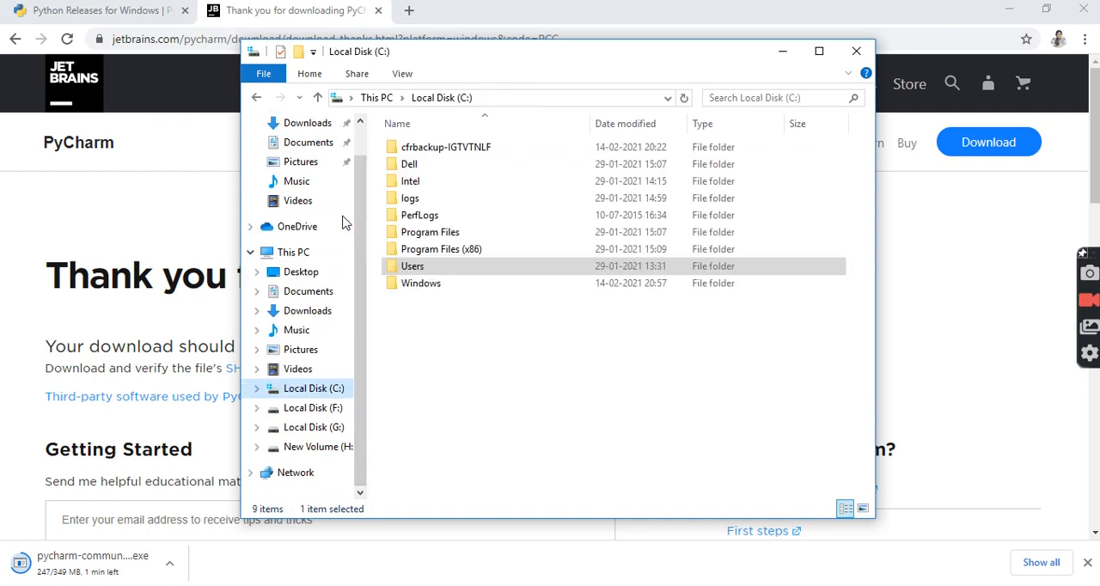
double_click(432, 266)
double_click(454, 166)
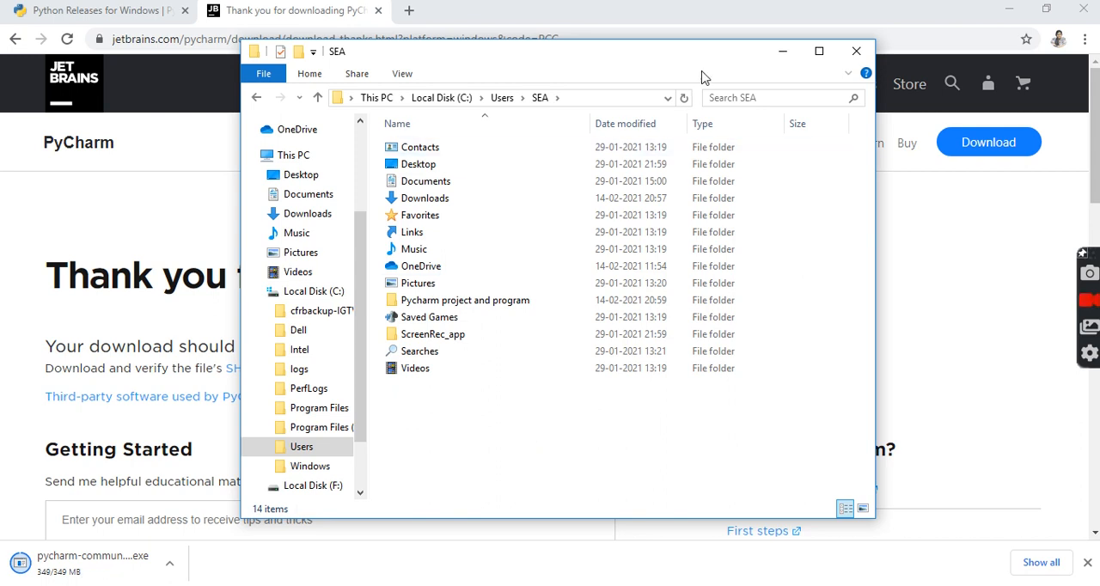
Show the downloaded PyCharm installer in its folder and run pycharm-community-2020.3.3 (1), allowing it past the security warning.
left_click(782, 52)
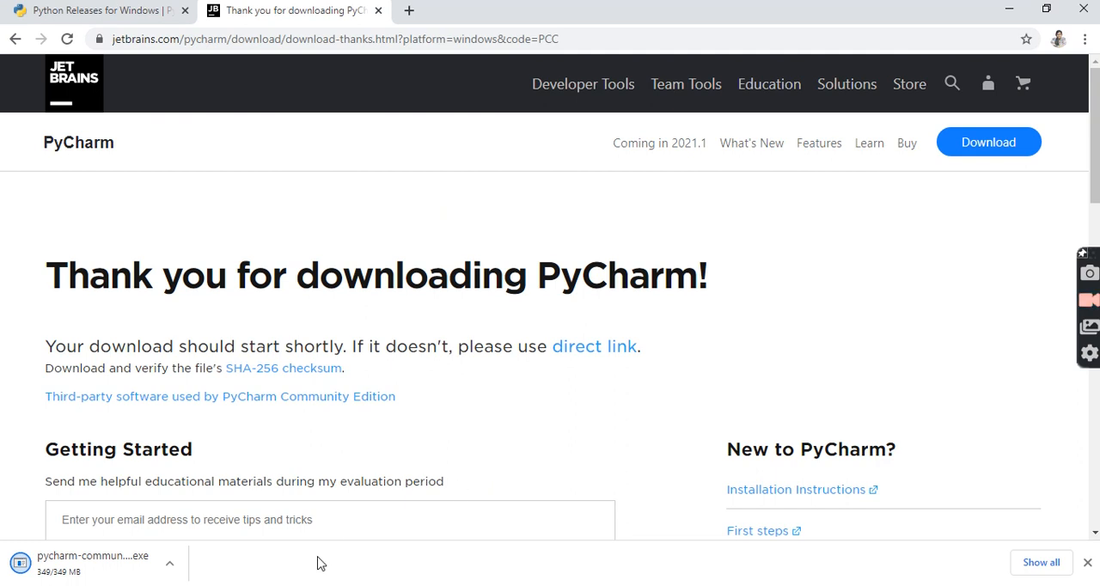
left_click(171, 567)
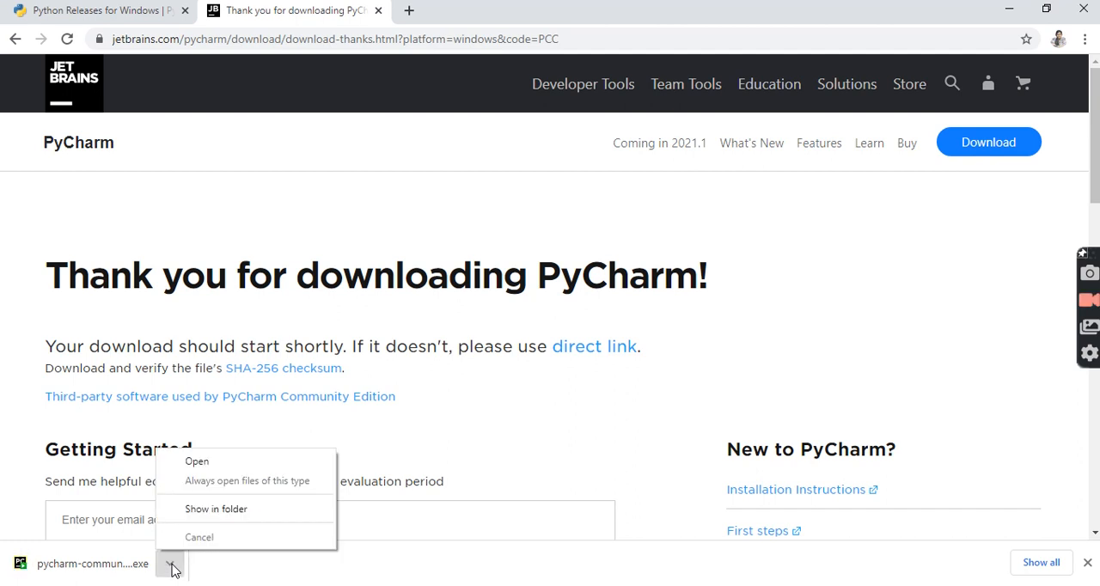
left_click(217, 509)
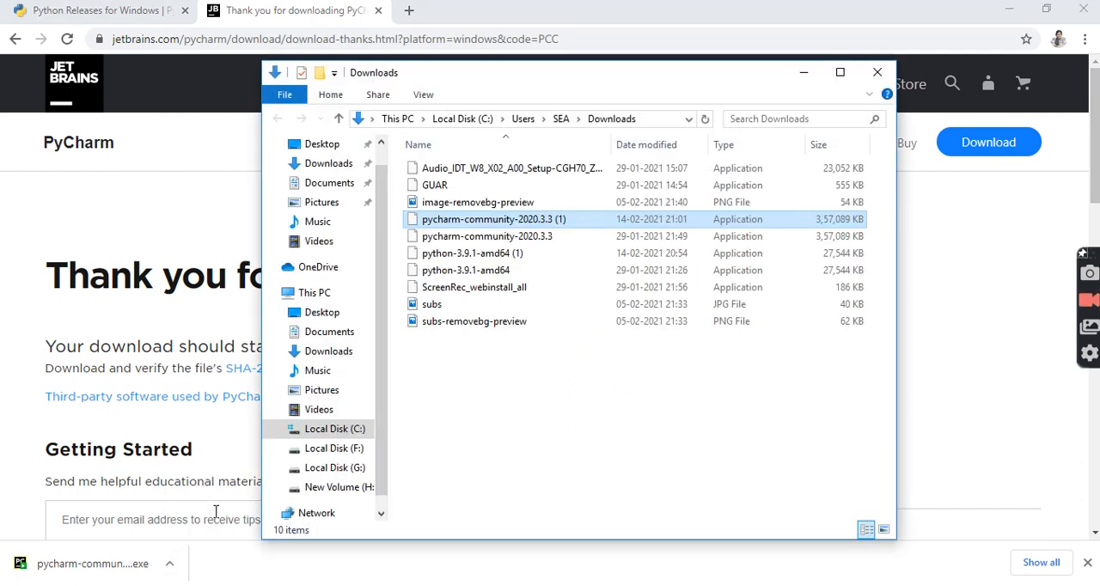
right_click(540, 221)
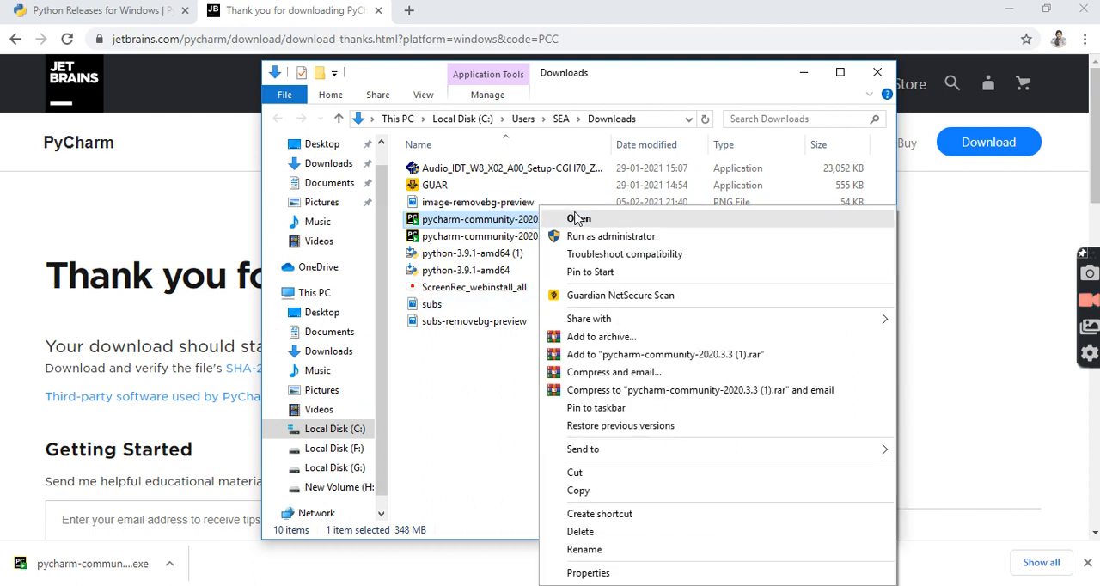
left_click(578, 219)
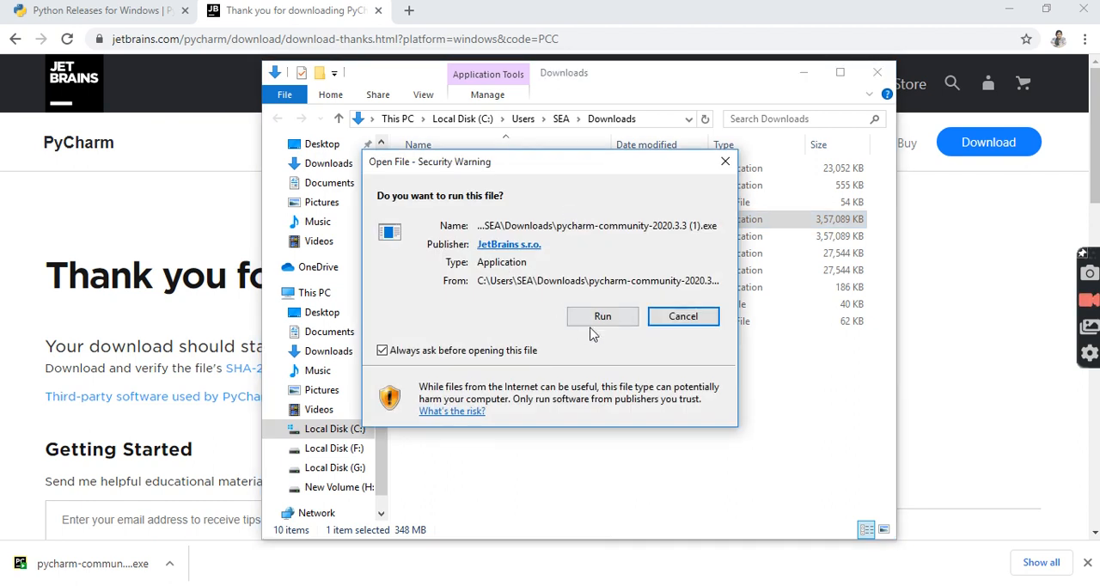
left_click(603, 317)
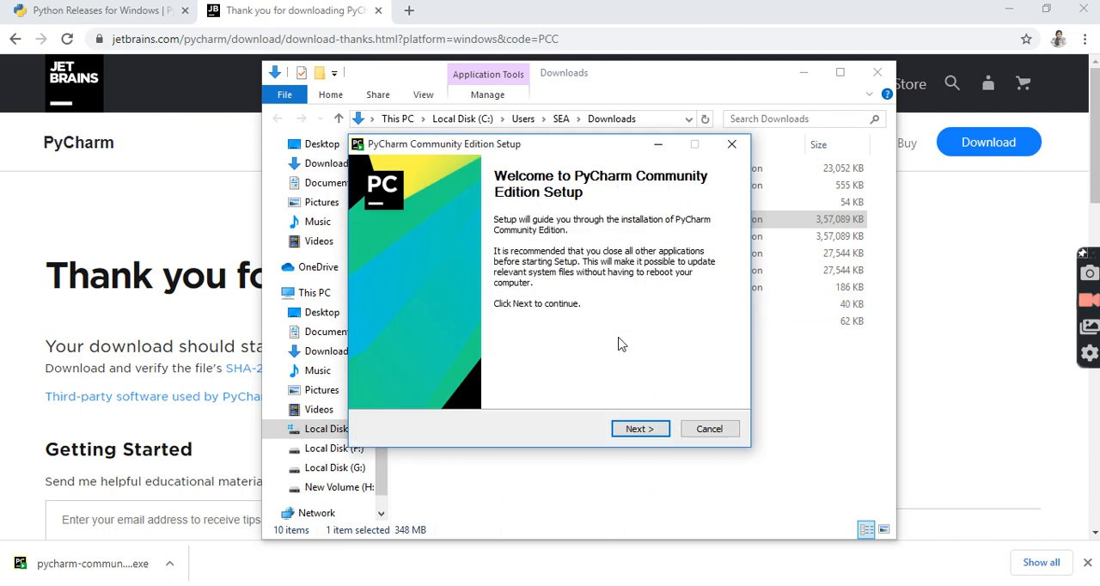
Set PyCharm's install destination to the "Pycharm project and program" folder in the user's profile and continue to the installation options.
left_click(640, 430)
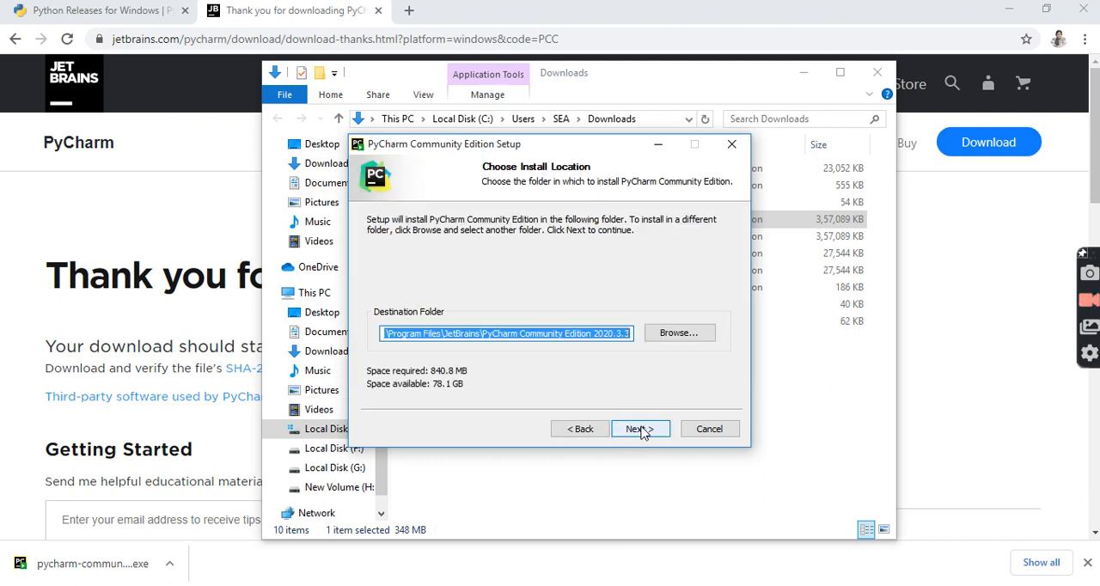
left_click(662, 335)
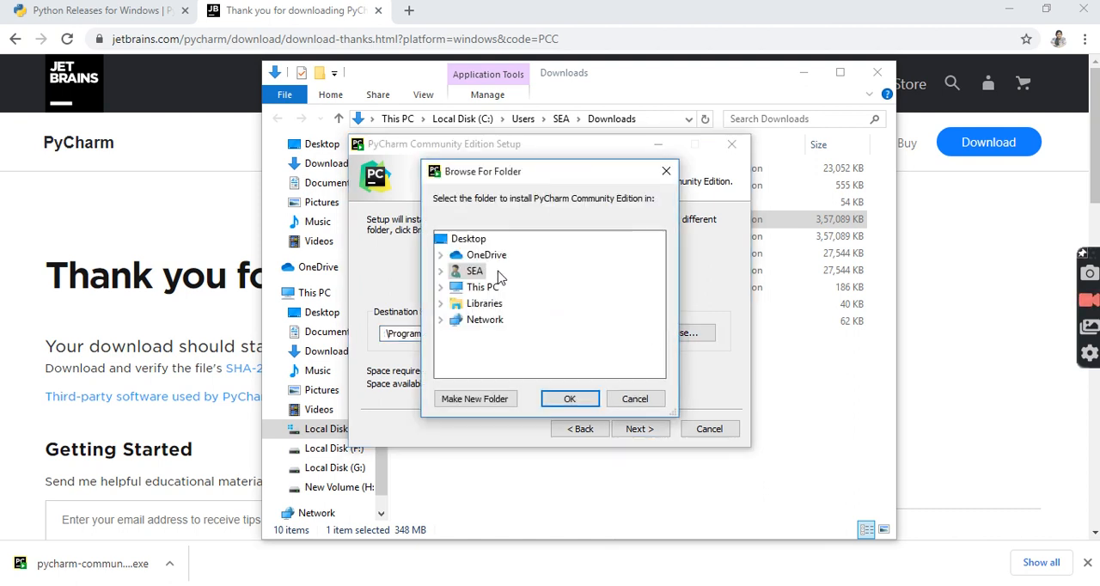
double_click(475, 272)
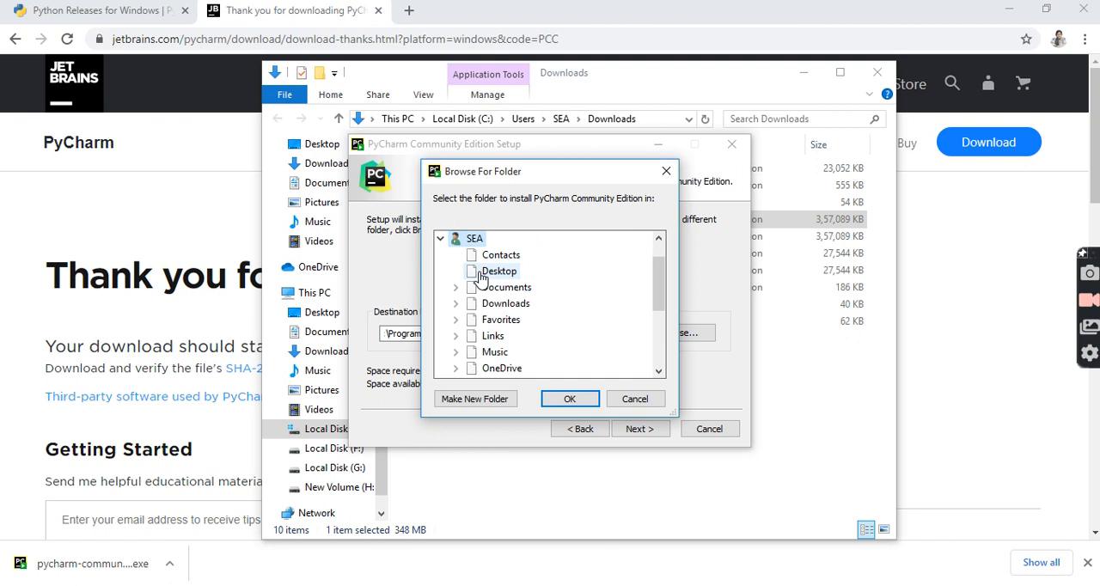
left_click_drag(651, 275, 658, 356)
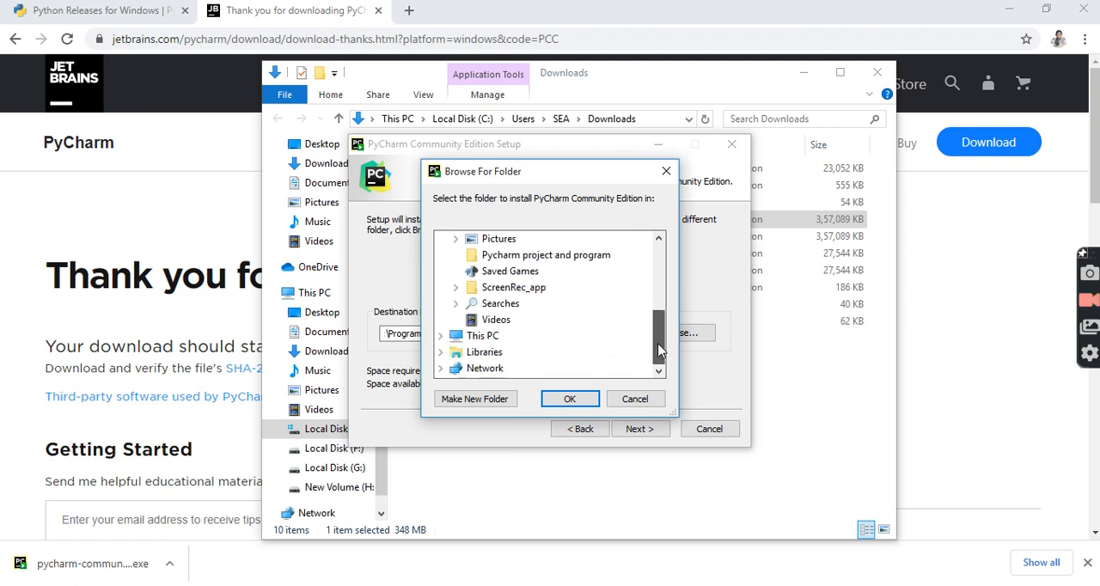
left_click(577, 255)
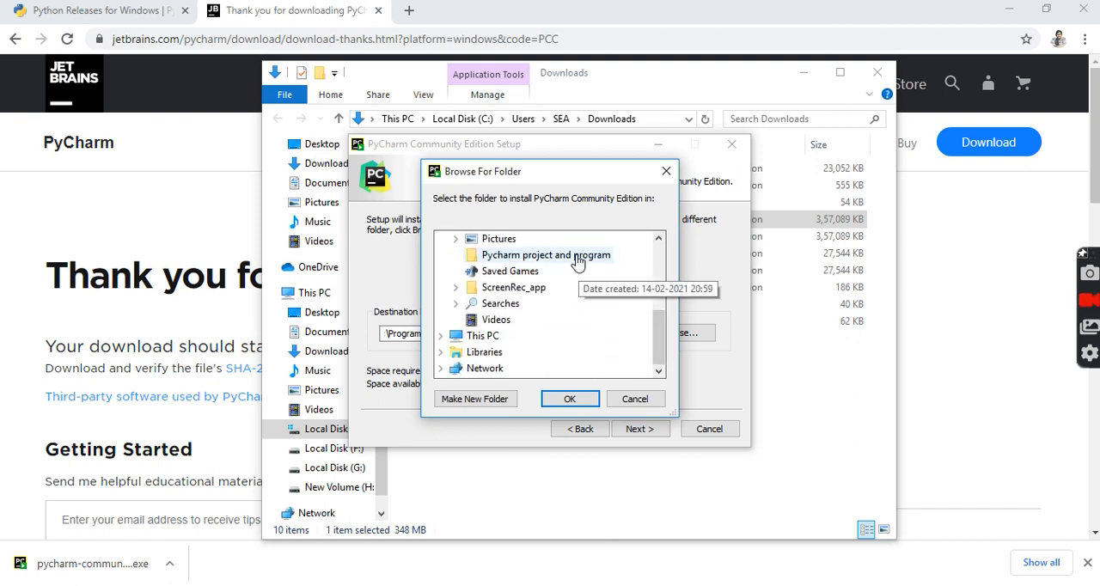
left_click(567, 400)
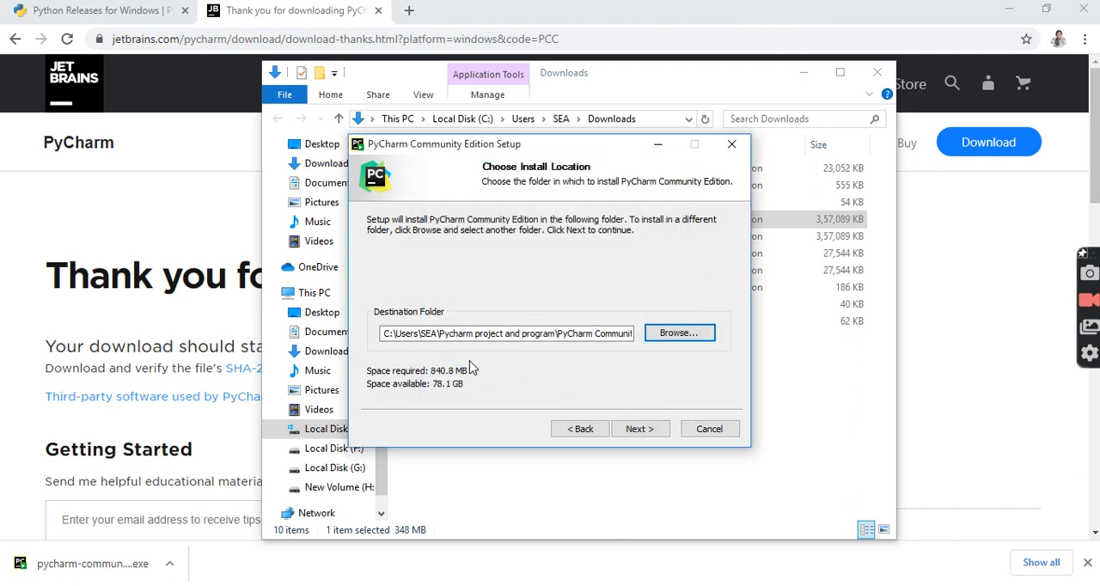
left_click(636, 429)
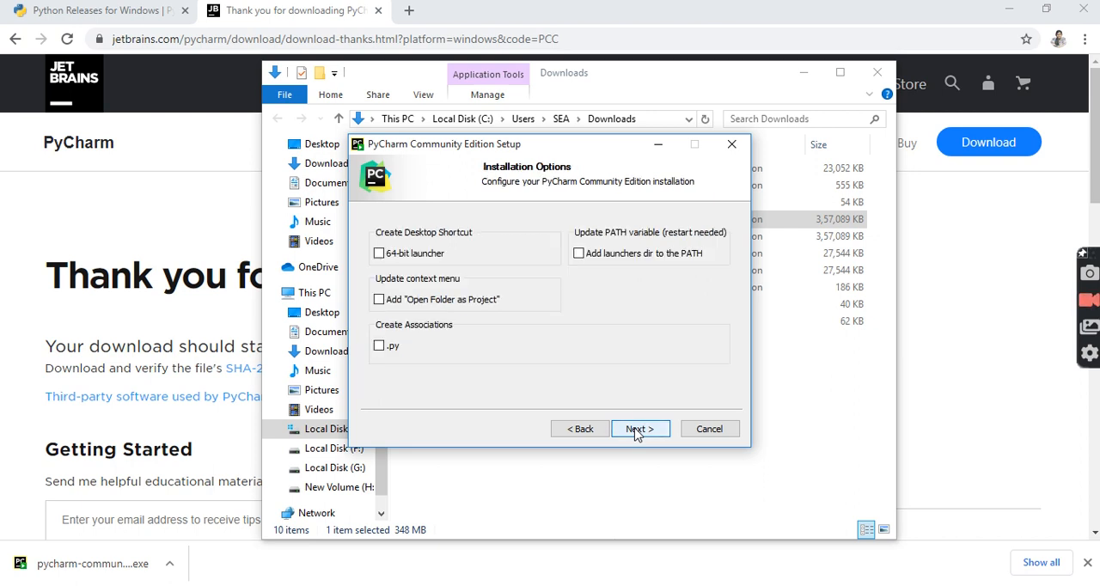
Enable the 64-bit launcher desktop shortcut, "Open Folder as Project", the .py association and adding the launchers dir to the PATH.
left_click(379, 254)
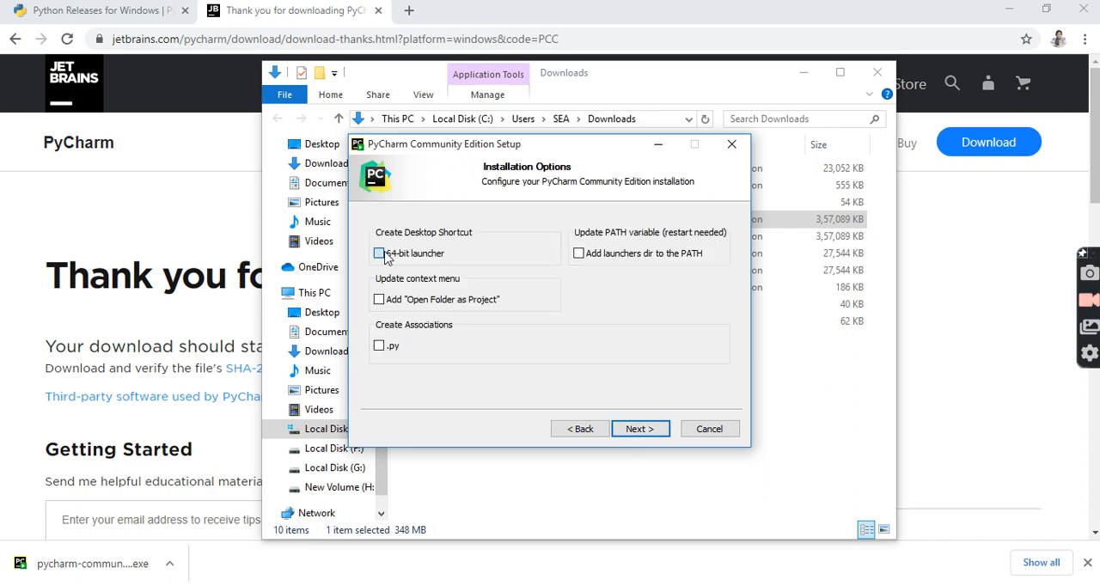
left_click(379, 300)
left_click(379, 345)
left_click(578, 254)
Start the PyCharm Community installation with the chosen options and close the Python Releases for Windows page.
left_click(640, 430)
left_click(640, 430)
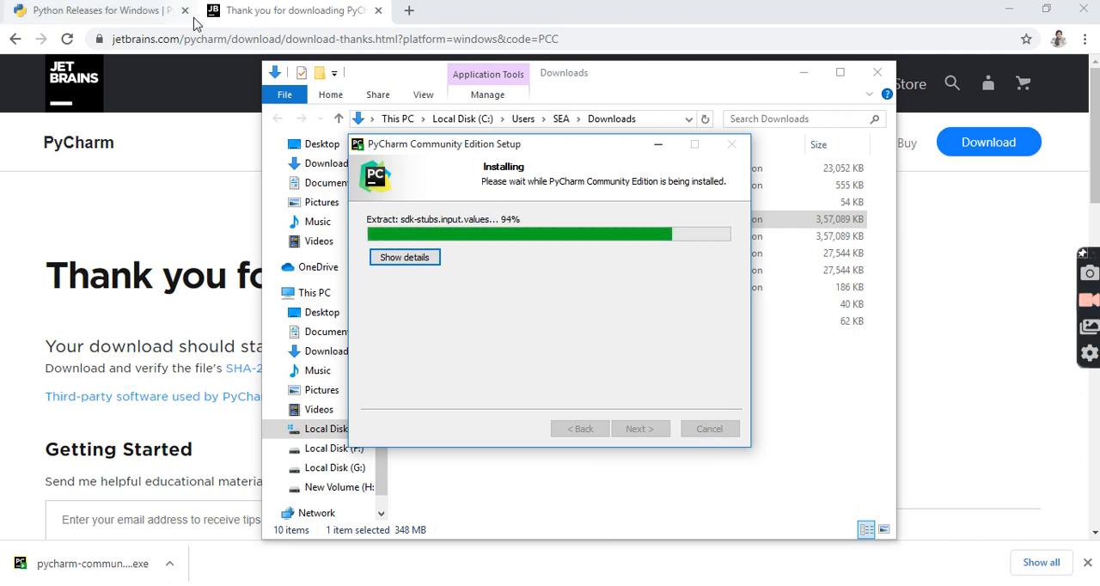
left_click(147, 17)
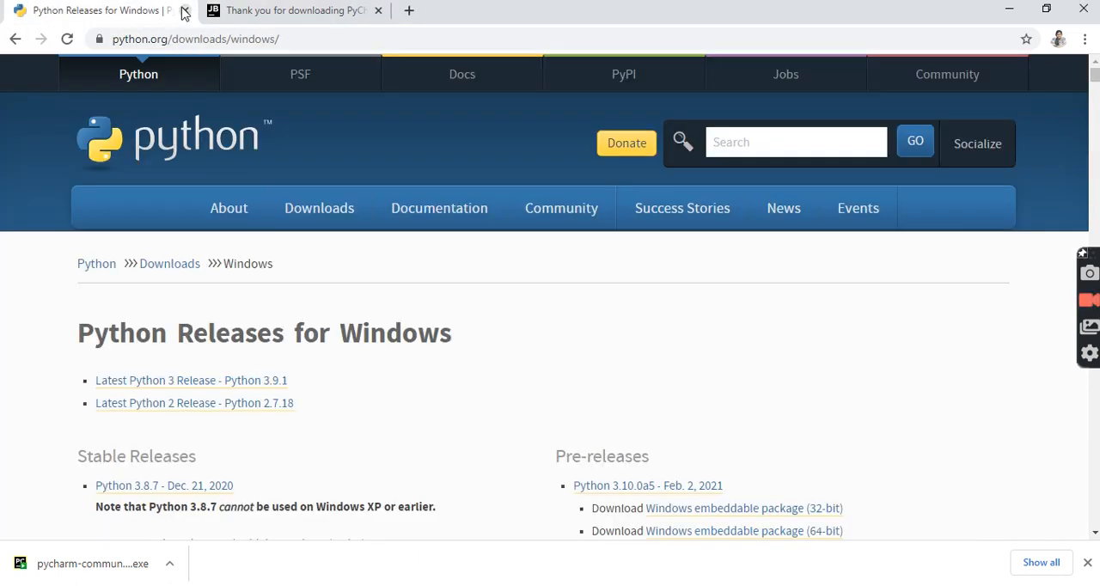
left_click(183, 11)
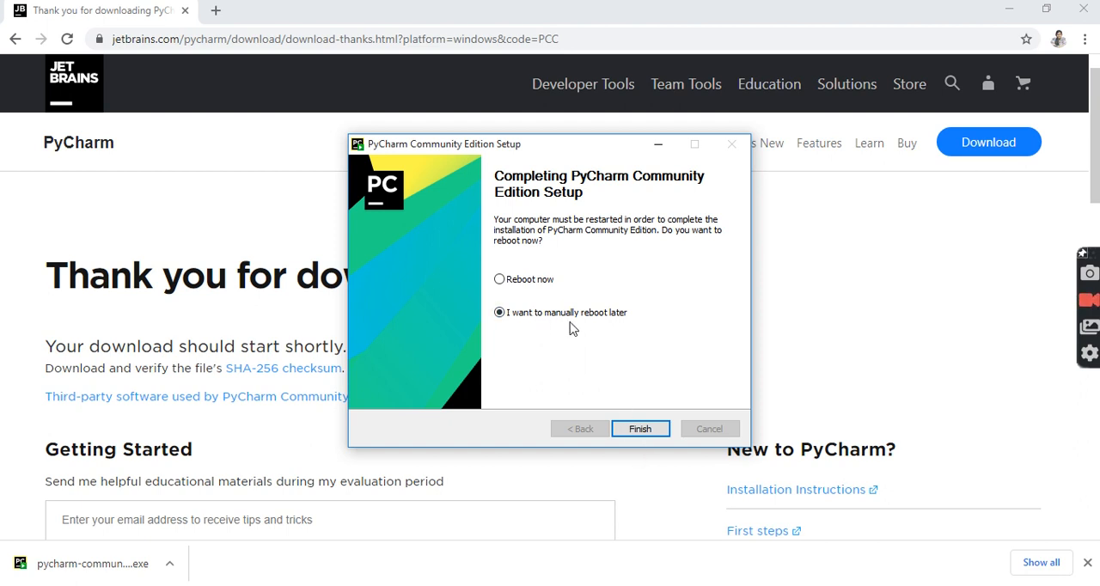
Finish the PyCharm setup with "I want to manually reboot later" and close the browser and the Downloads folder window.
left_click(637, 429)
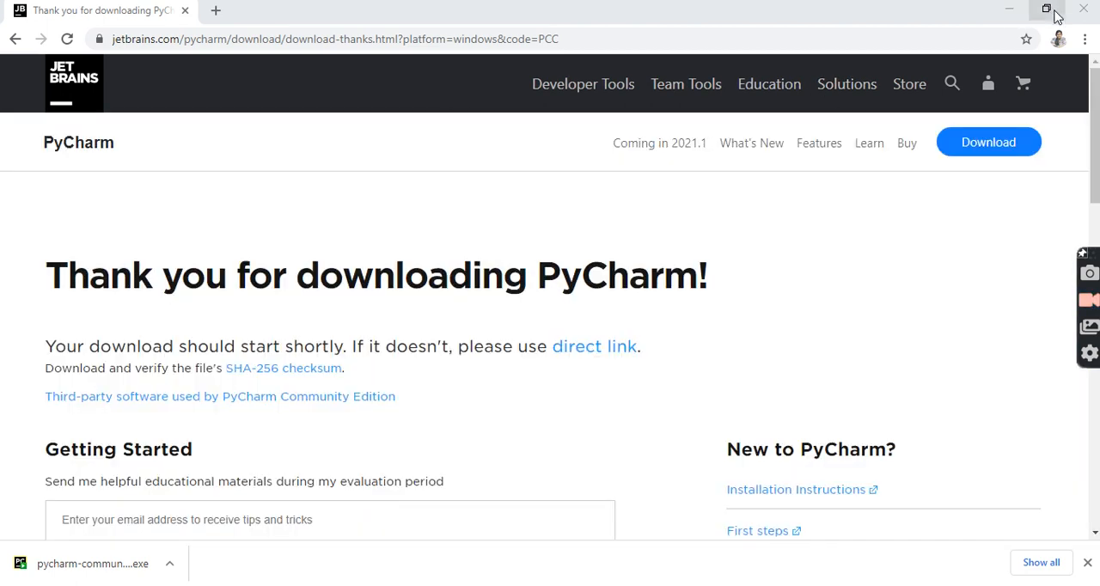
left_click(1083, 12)
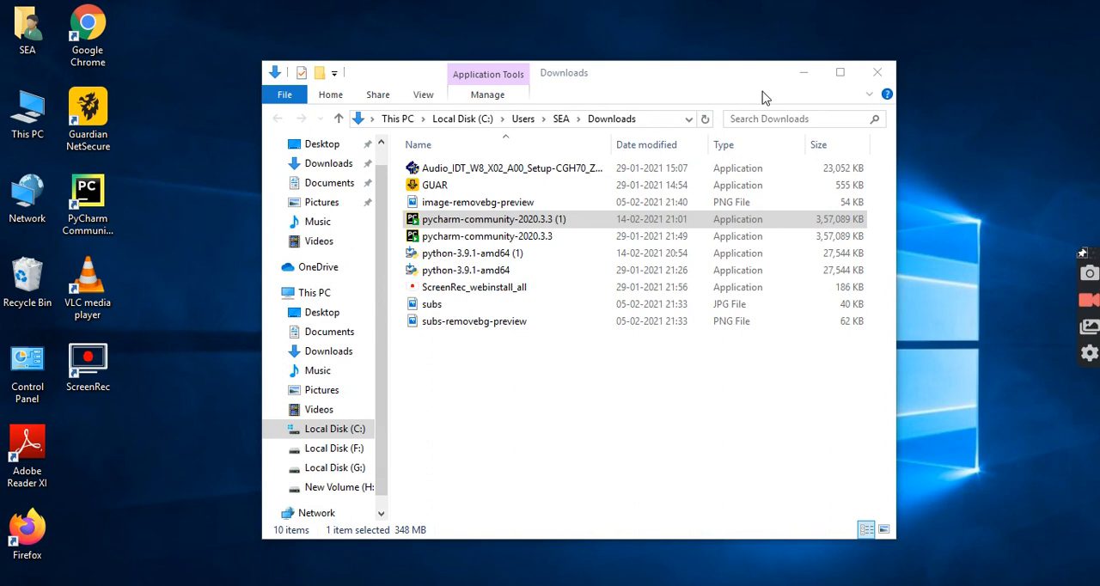
left_click(868, 74)
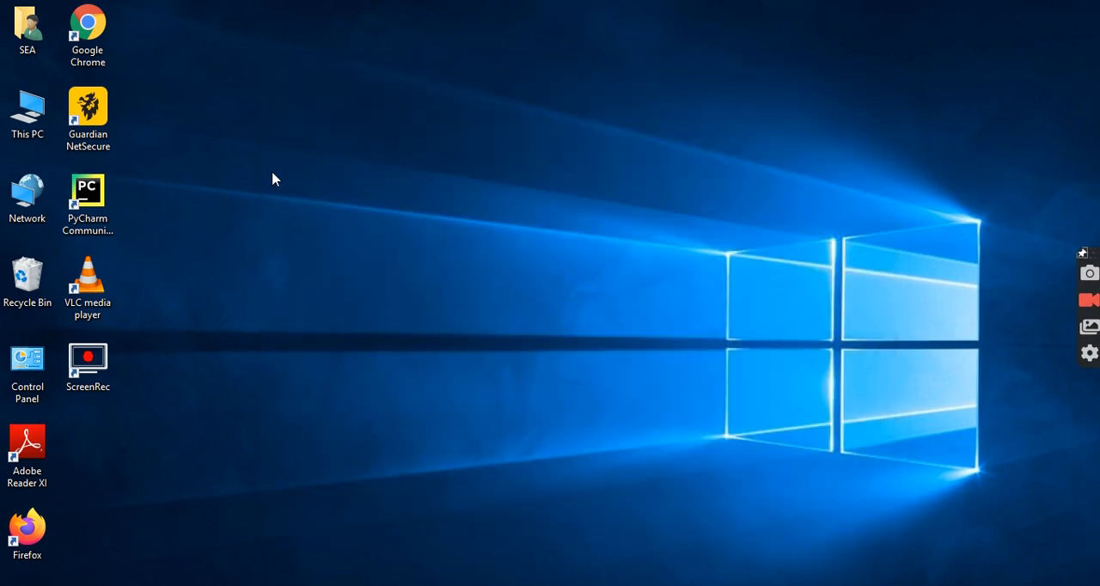
Launch PyCharm Community and create the project pythonProject in PycharmProjects with Python 3.9 and a main.py welcome script, dismissing the Tip of the Day.
double_click(80, 217)
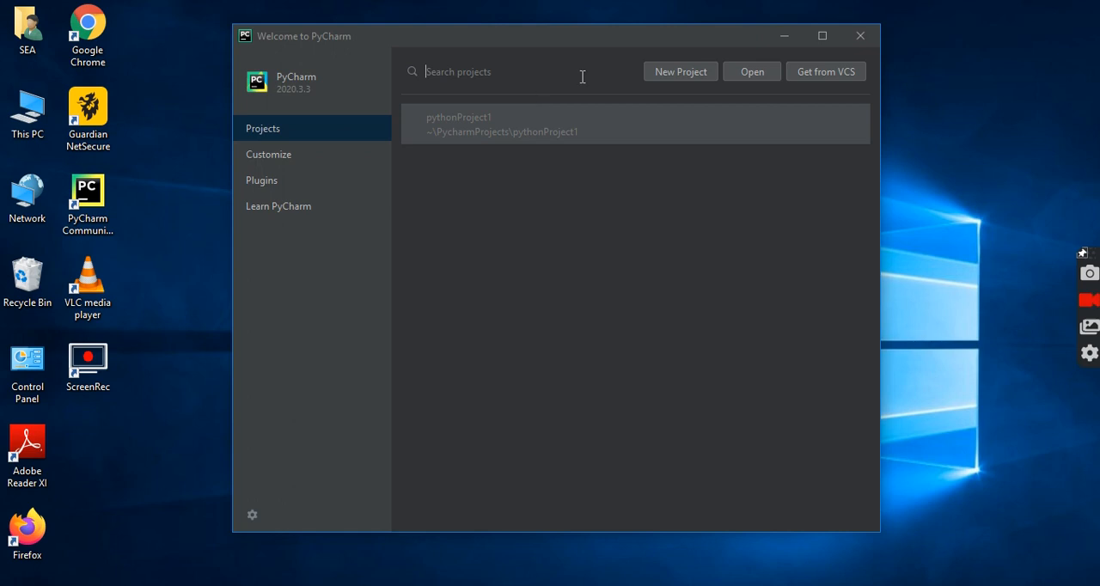
left_click(673, 74)
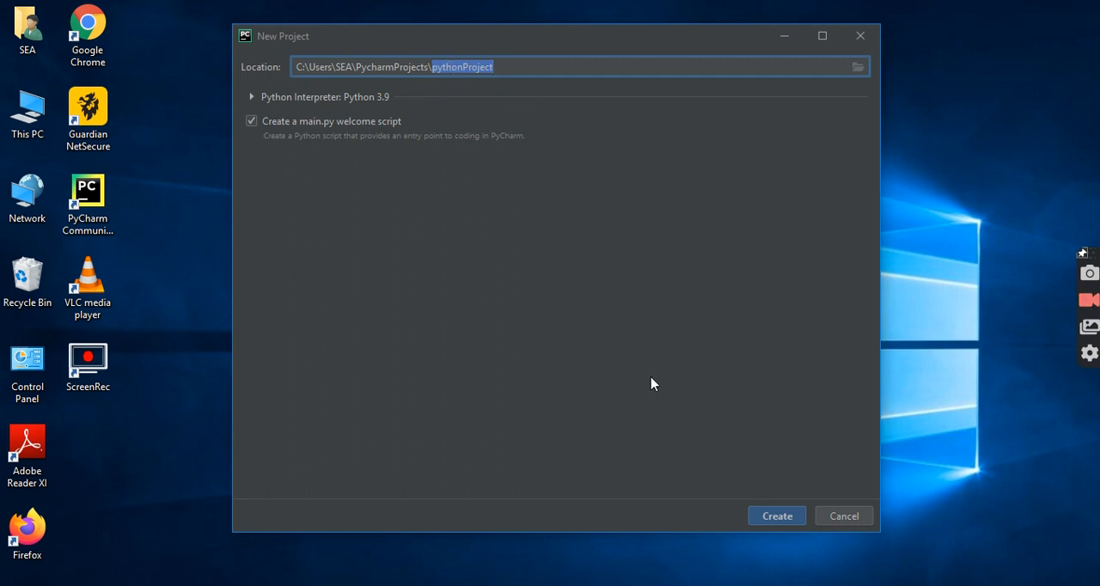
left_click(768, 524)
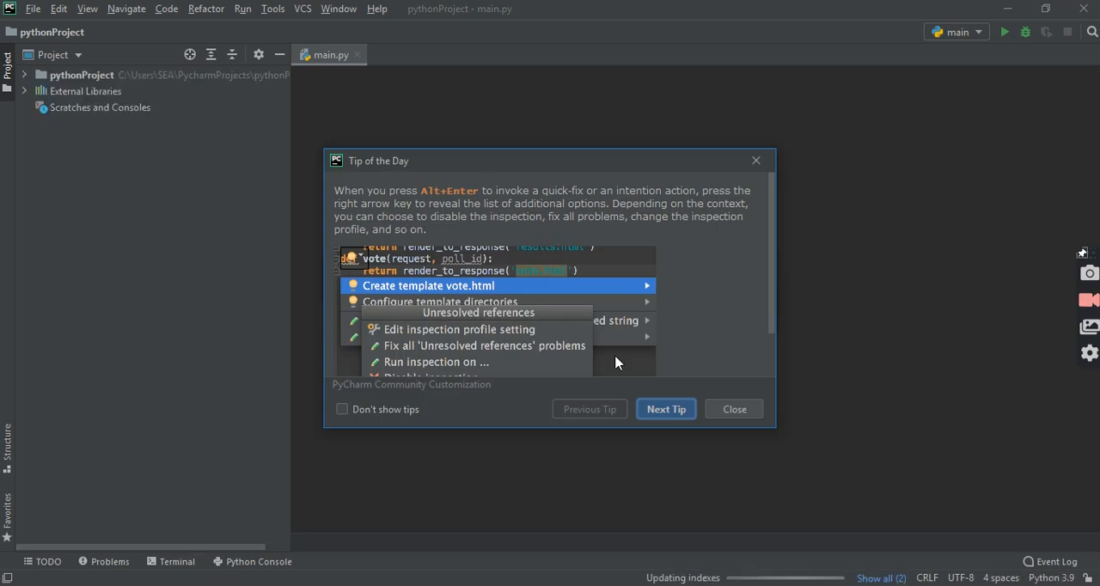
left_click(732, 412)
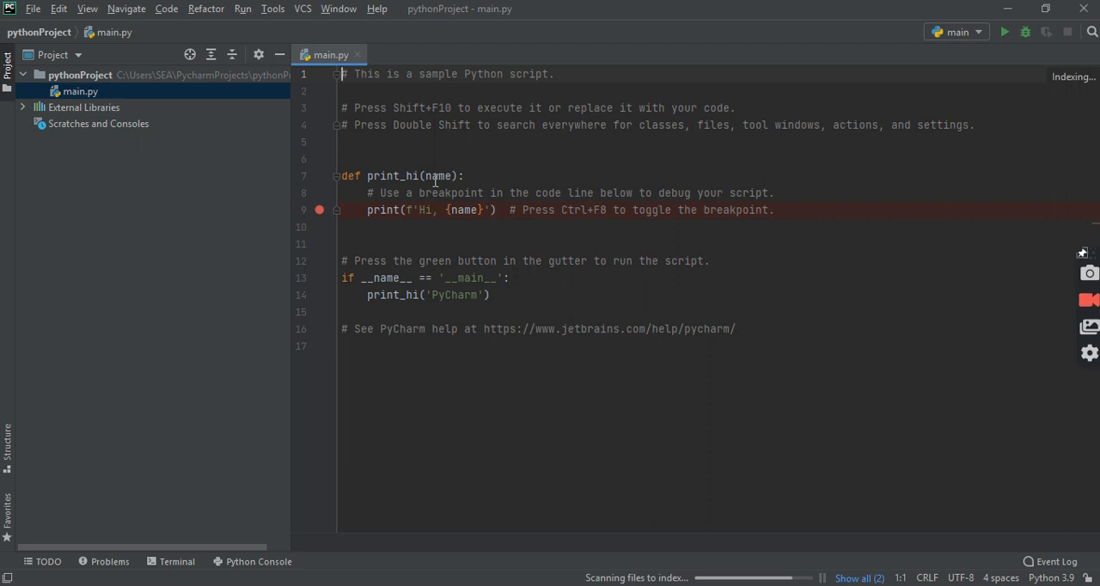
mouse_move(435, 180)
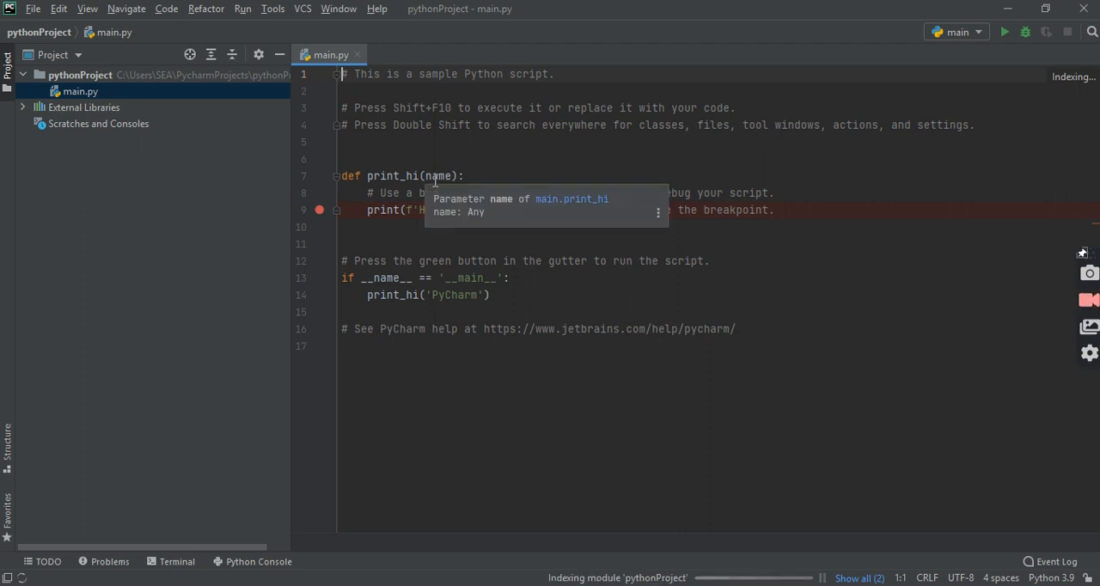